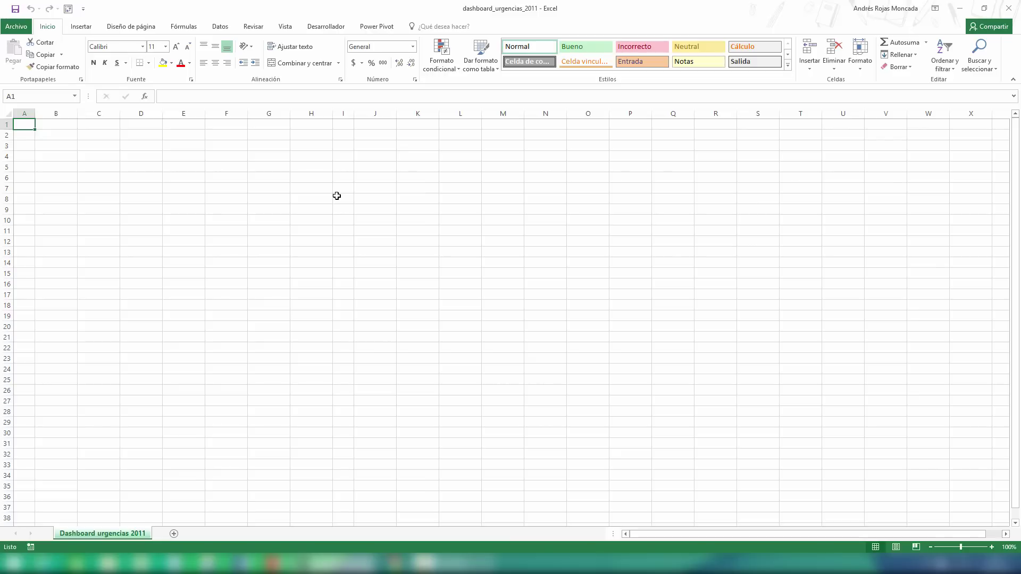
Insert a pivot table from the ArchivosUrgencias2011 data model on a new worksheet.
{"action": "left_click", "coordinate": [82, 27]}
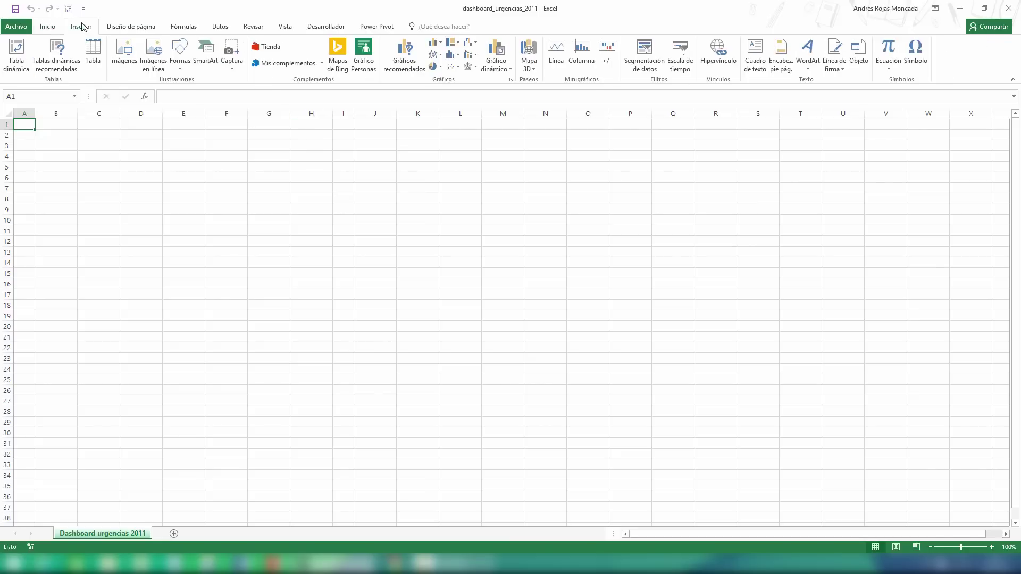
{"action": "left_click", "coordinate": [16, 53]}
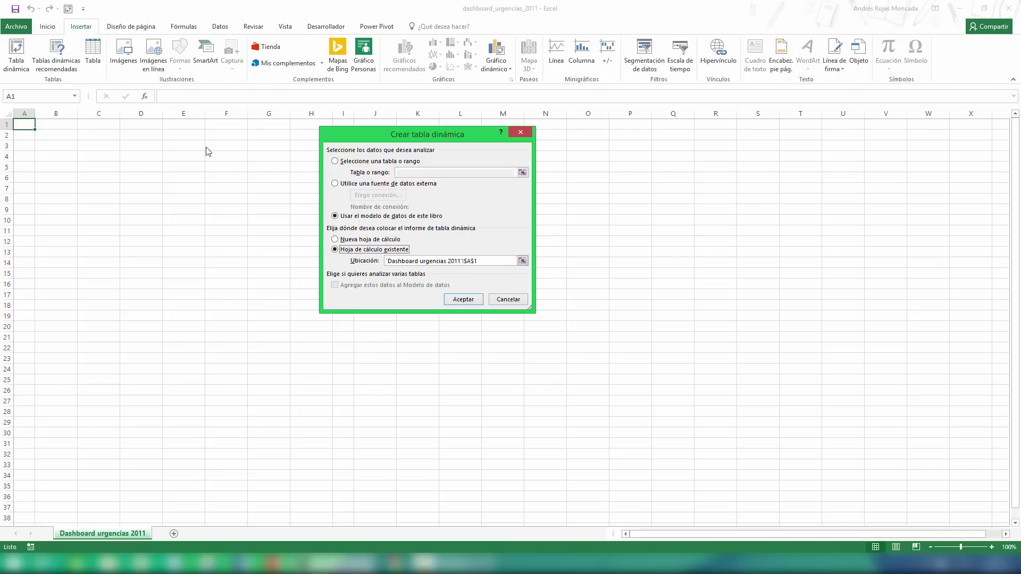
{"action": "left_click_drag", "start_coordinate": [348, 139], "coordinate": [350, 178]}
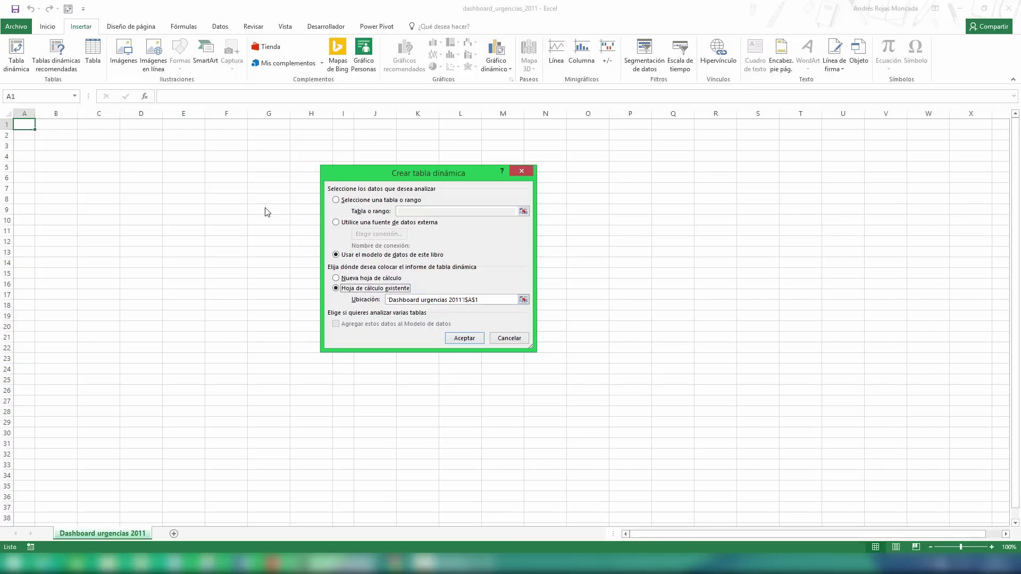
{"action": "left_click", "coordinate": [338, 278]}
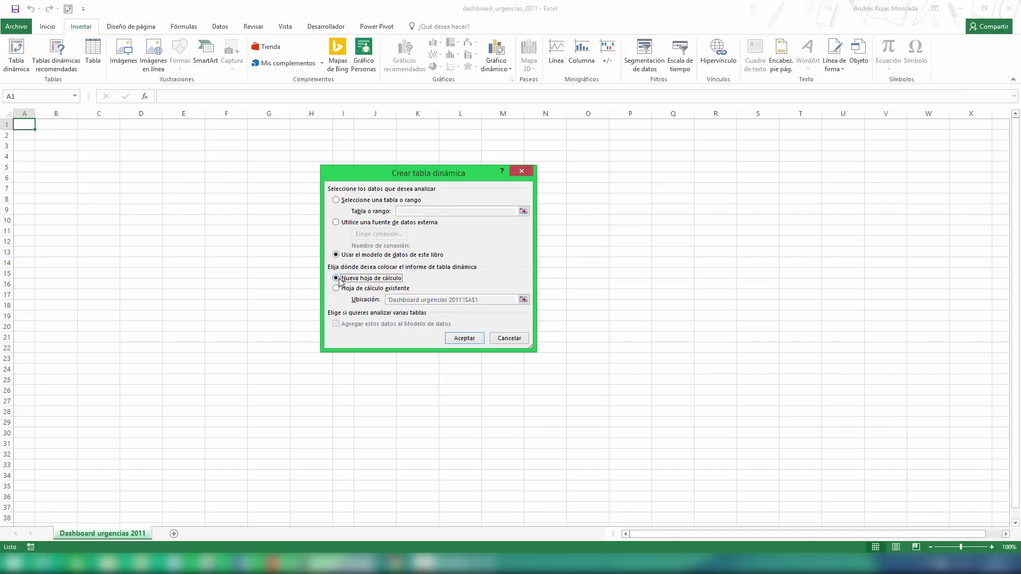
{"action": "left_click", "coordinate": [465, 339]}
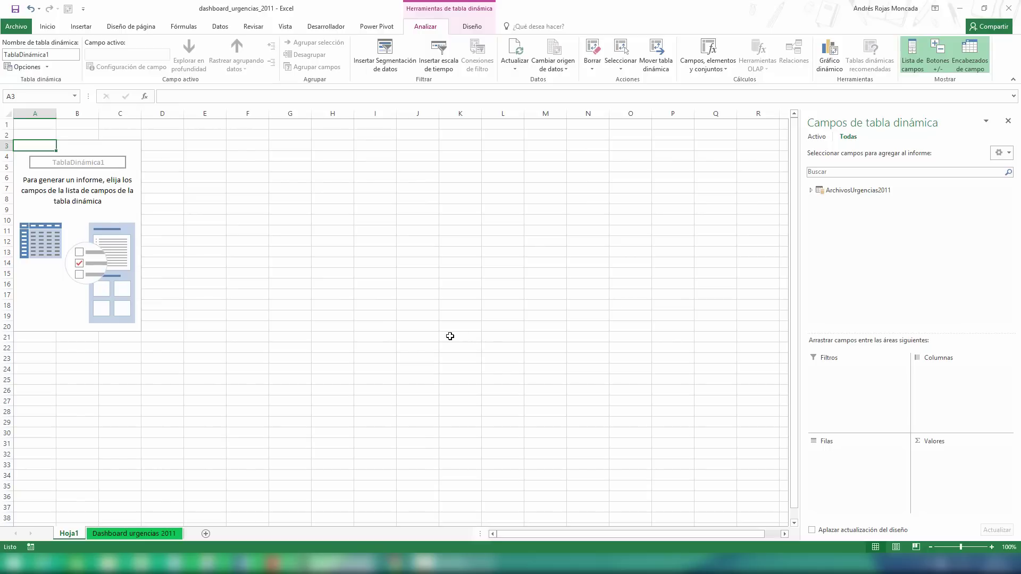
Rename Hoja1 to FacturacionPorMes and expand the ArchivosUrgencias2011 fields in an enlarged field list.
{"action": "double_click", "coordinate": [67, 533]}
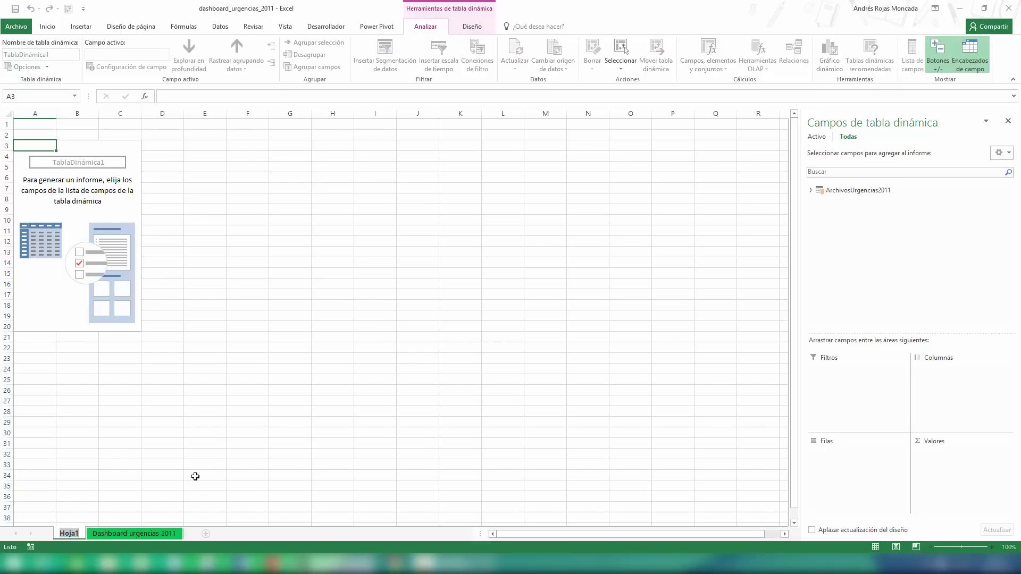
{"action": "type", "text": "Factura"}
{"action": "type", "text": "cionPor"}
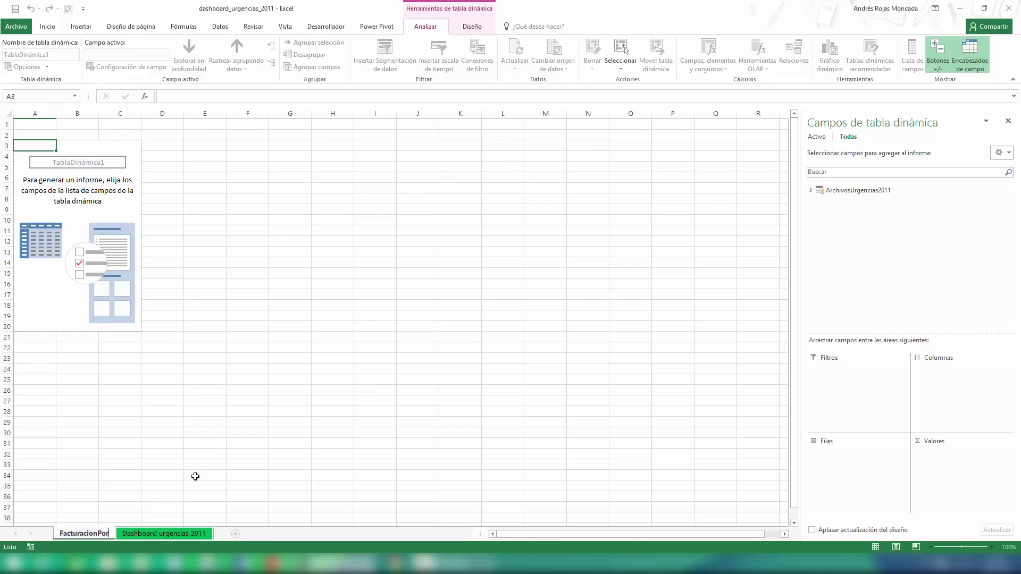
{"action": "type", "text": "Mes"}
{"action": "key", "text": "Return"}
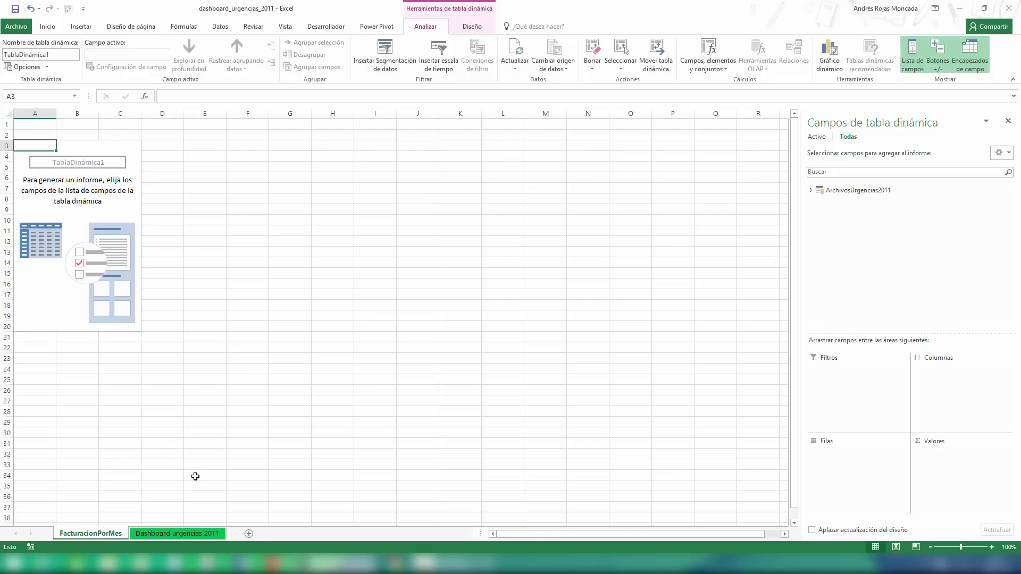
{"action": "left_click", "coordinate": [812, 191]}
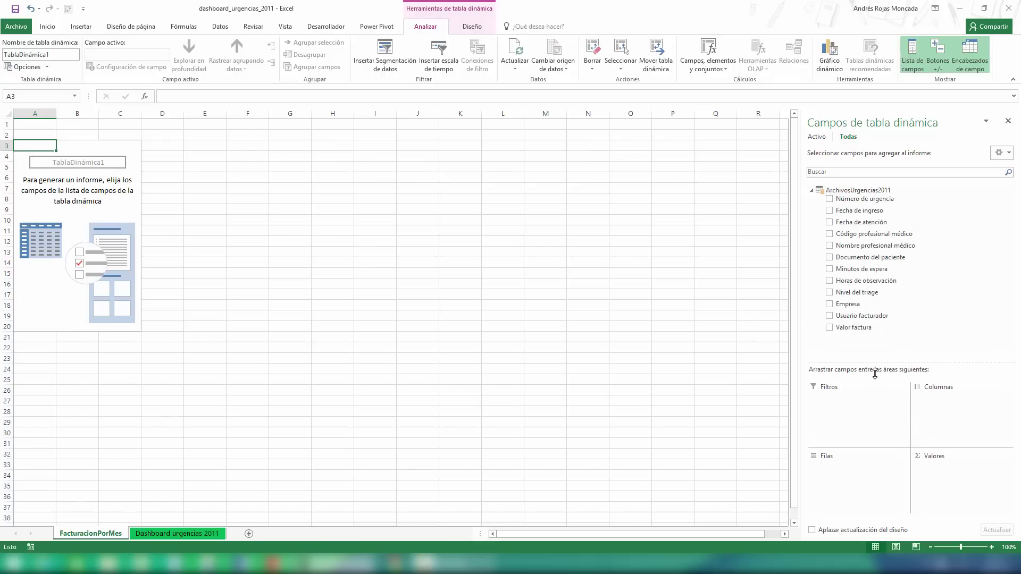
{"action": "left_click_drag", "start_coordinate": [874, 374], "coordinate": [875, 402]}
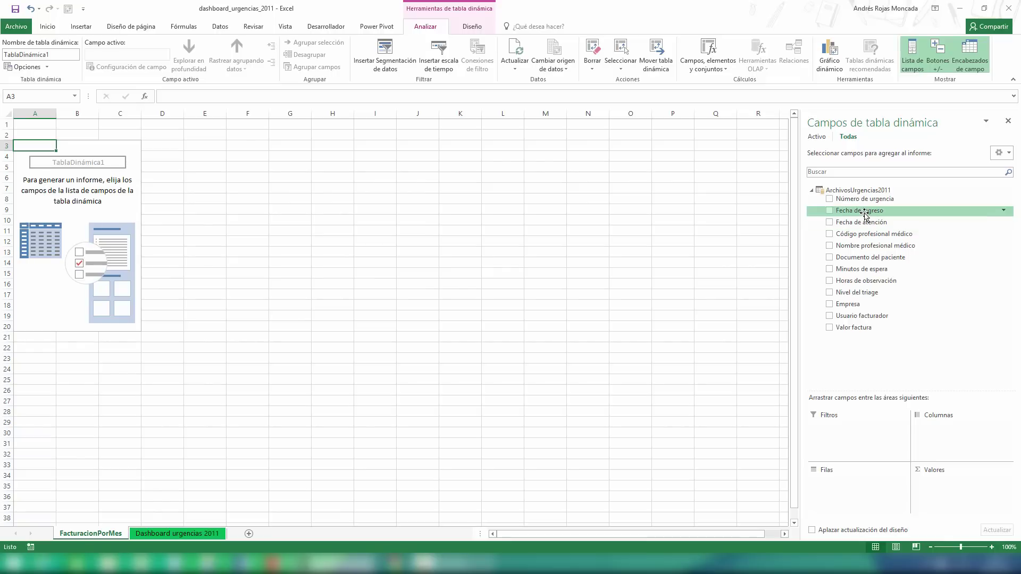
Put Fecha de ingreso in the Filas area so rows show jul, ago, sep, oct.
{"action": "left_click_drag", "start_coordinate": [864, 215], "coordinate": [861, 492]}
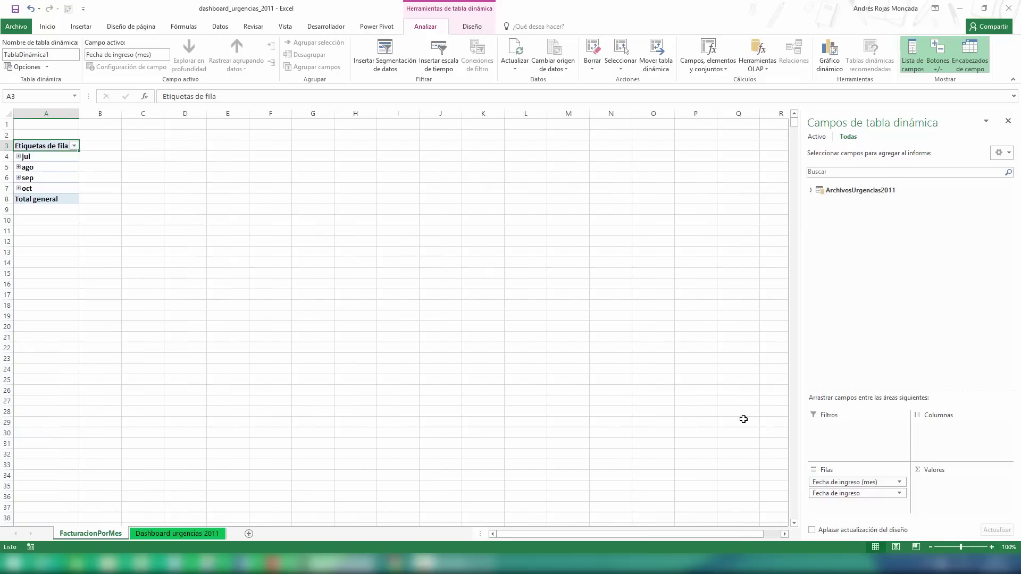
{"action": "left_click", "coordinate": [811, 190]}
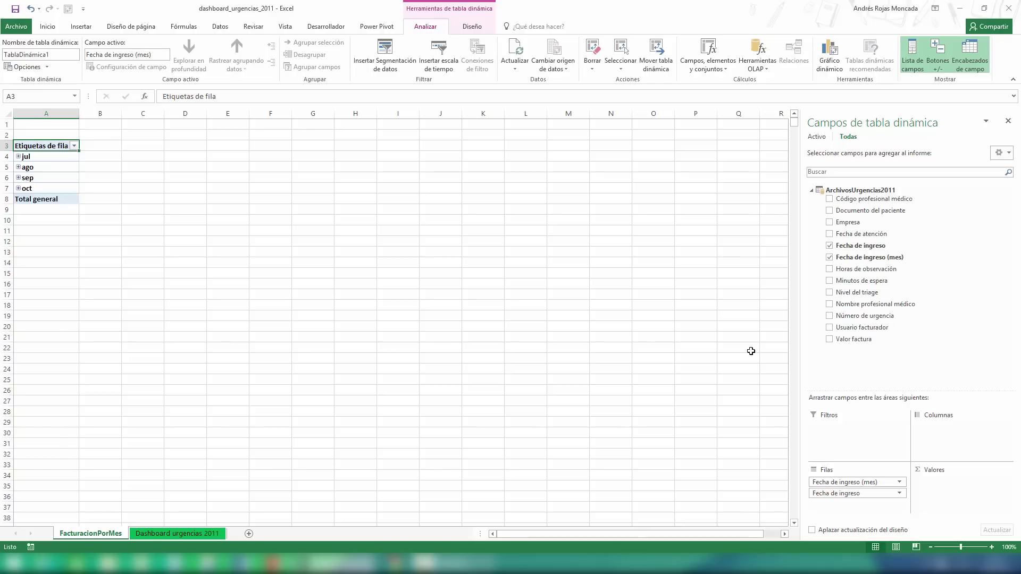
Expand jul to inspect its dates, then remove Fecha de ingreso from the rows.
{"action": "left_click", "coordinate": [52, 159]}
{"action": "right_click", "coordinate": [54, 162]}
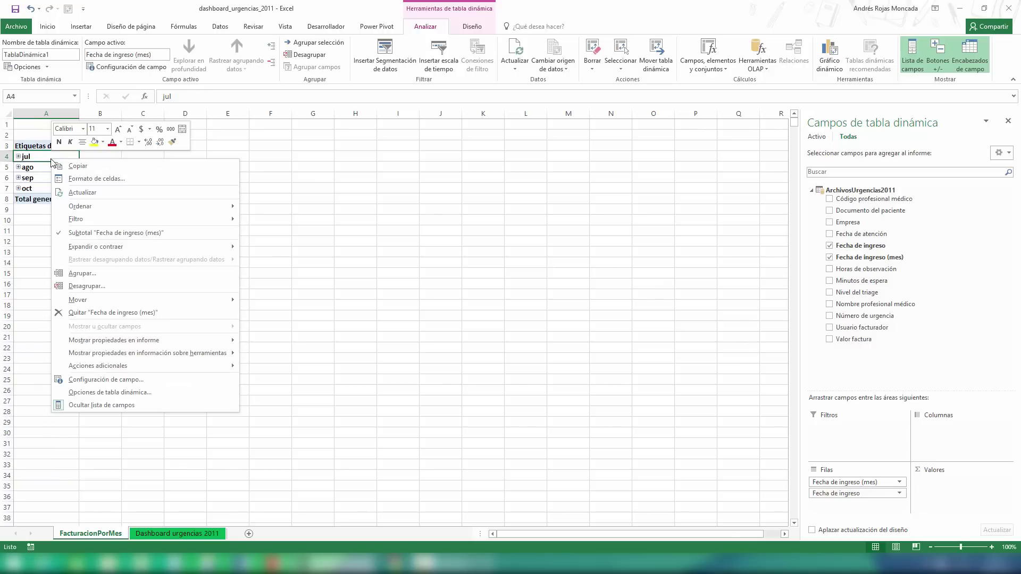
{"action": "mouse_move", "coordinate": [96, 246]}
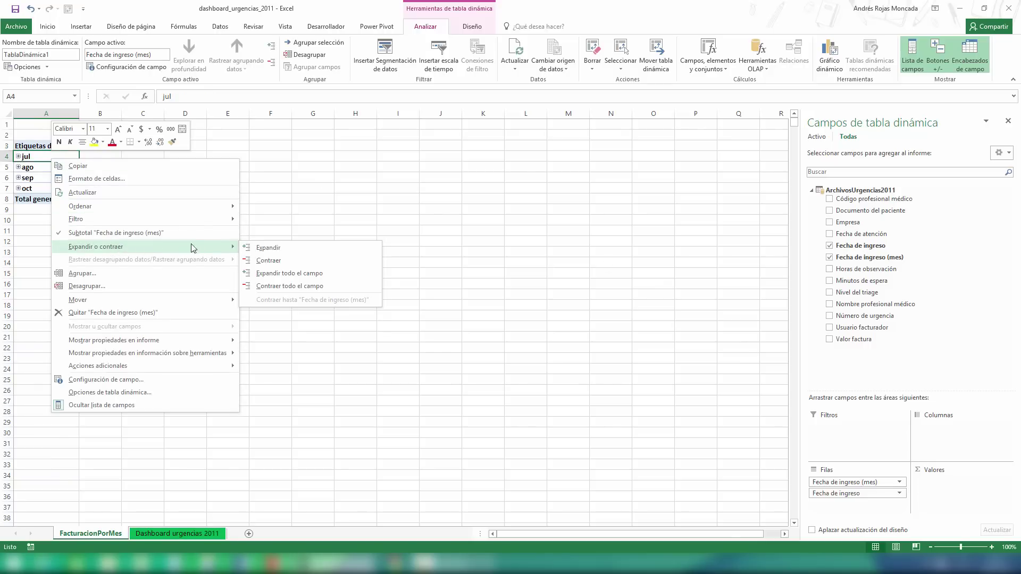
{"action": "left_click", "coordinate": [266, 274]}
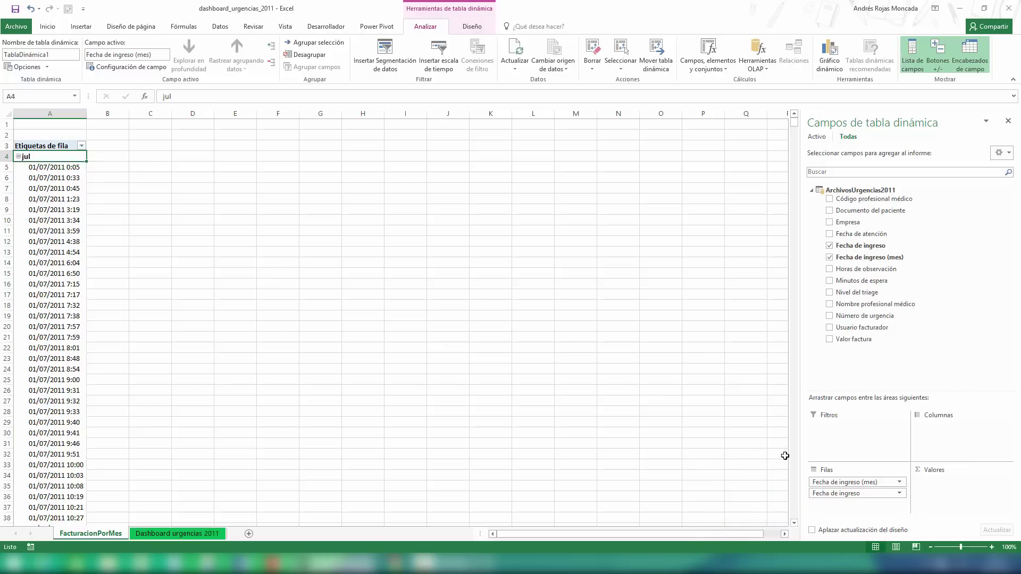
{"action": "left_click_drag", "start_coordinate": [813, 492], "coordinate": [905, 359]}
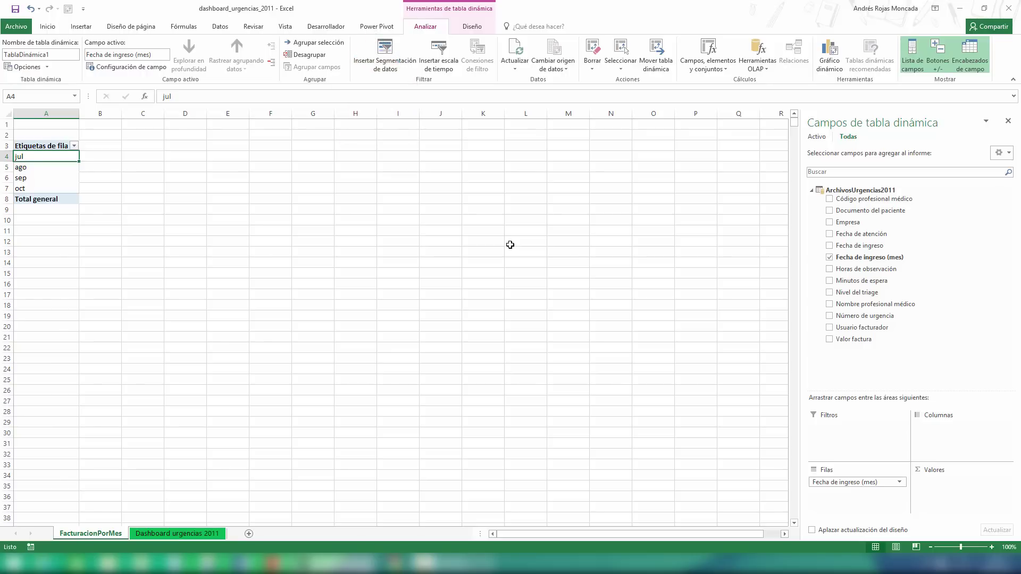
Create a Power Pivot measure Facturado described as 'Facturación servicio de urgencias'.
{"action": "left_click", "coordinate": [380, 30]}
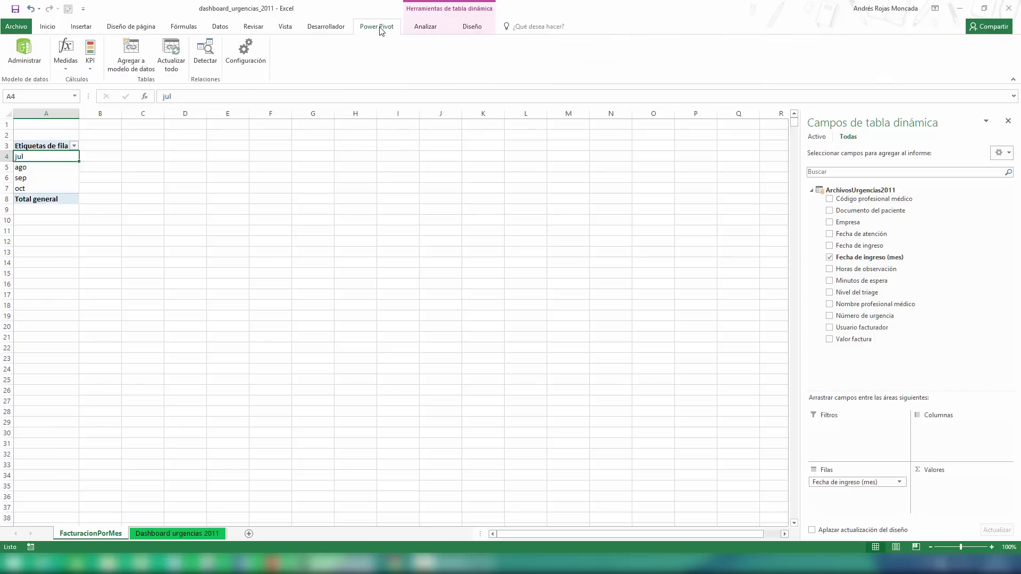
{"action": "left_click", "coordinate": [63, 69]}
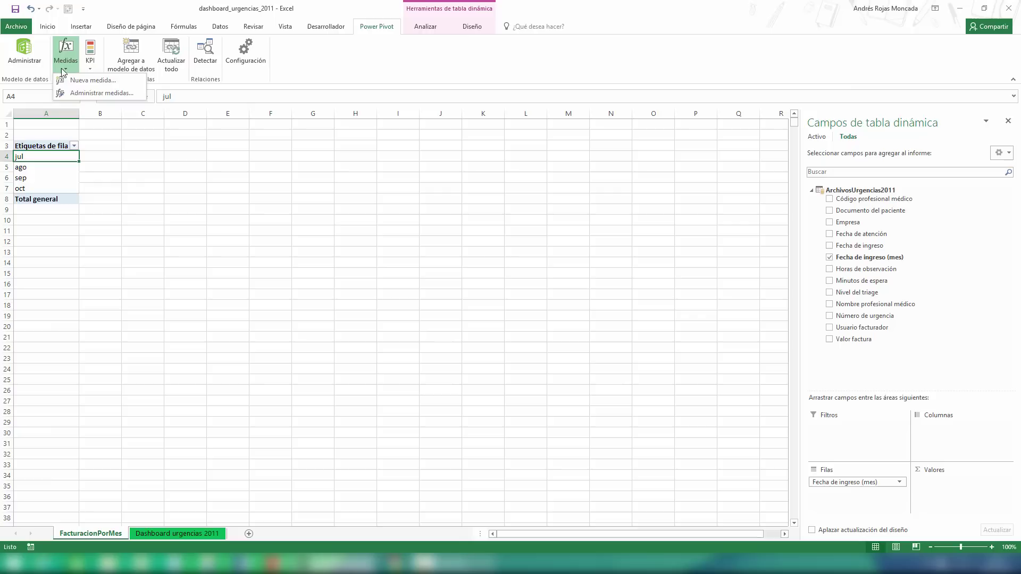
{"action": "left_click", "coordinate": [127, 81]}
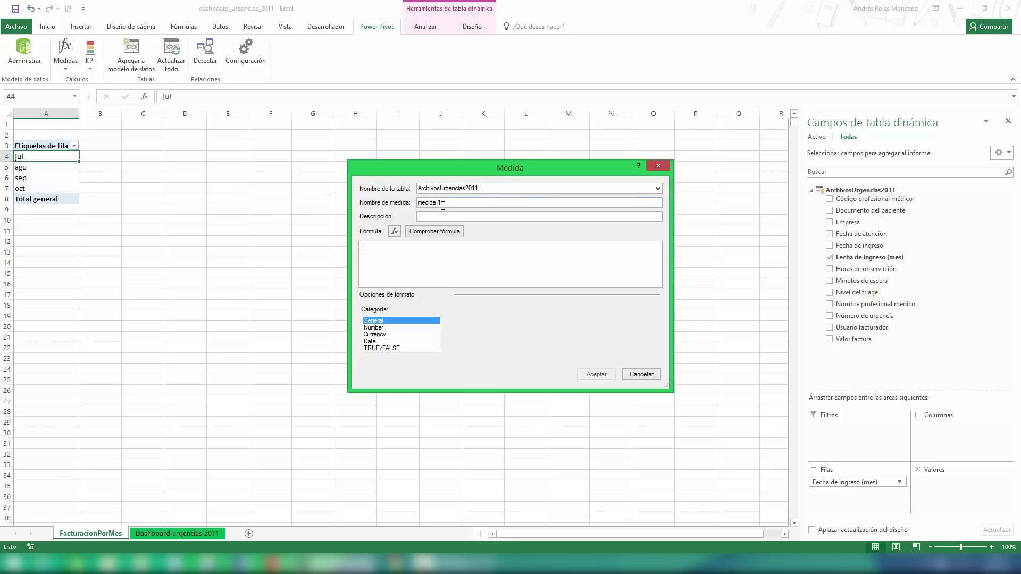
{"action": "left_click_drag", "start_coordinate": [441, 203], "coordinate": [414, 203]}
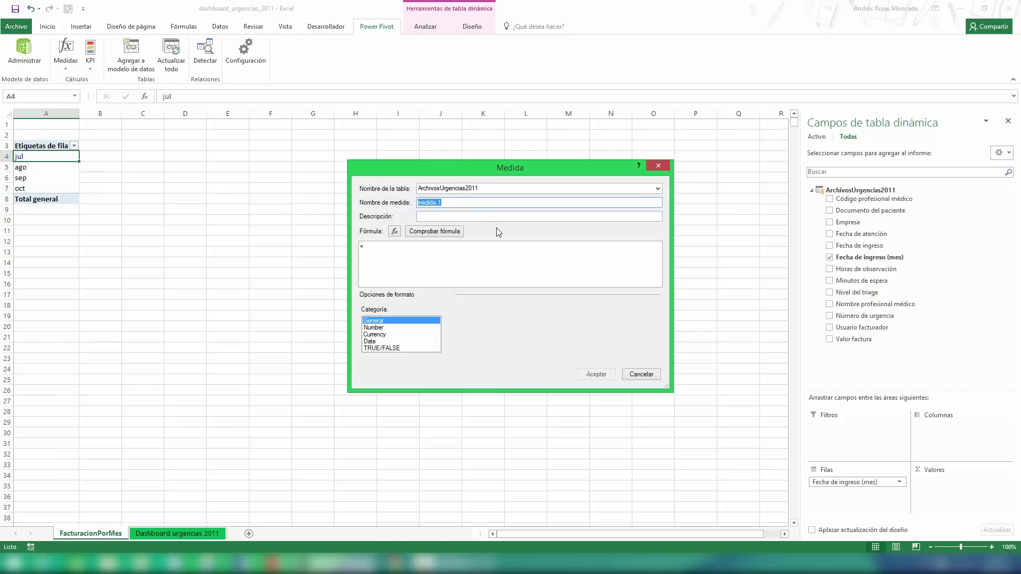
{"action": "key", "text": "BackSpace"}
{"action": "type", "text": "ac"}
{"action": "type", "text": "turado"}
{"action": "left_click", "coordinate": [507, 219]}
{"action": "type", "text": "Fact"}
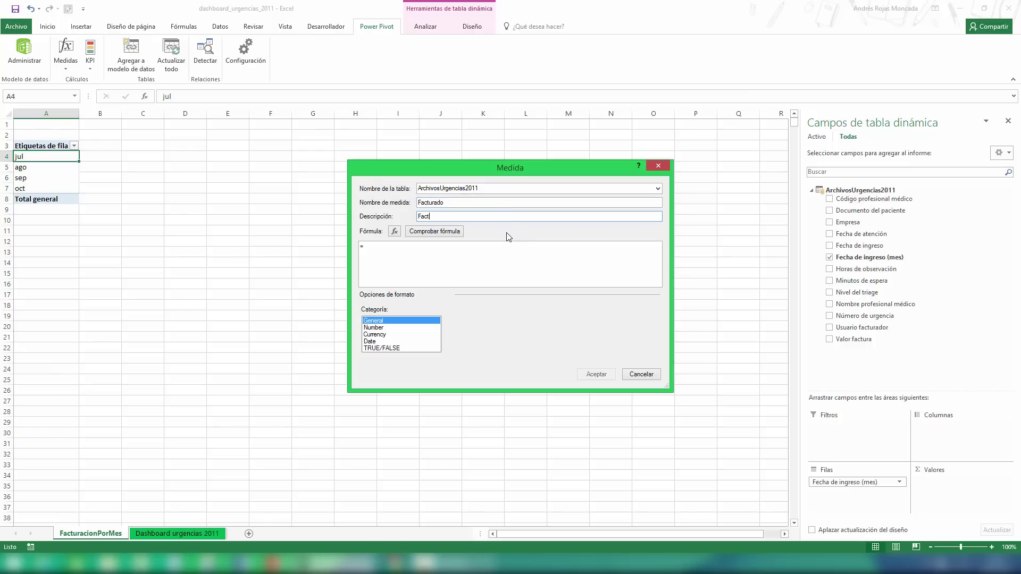
{"action": "type", "text": "uración se"}
{"action": "type", "text": "rvicio"}
{"action": "type", "text": " de urgenc"}
{"action": "type", "text": "ias"}
{"action": "left_click", "coordinate": [370, 250]}
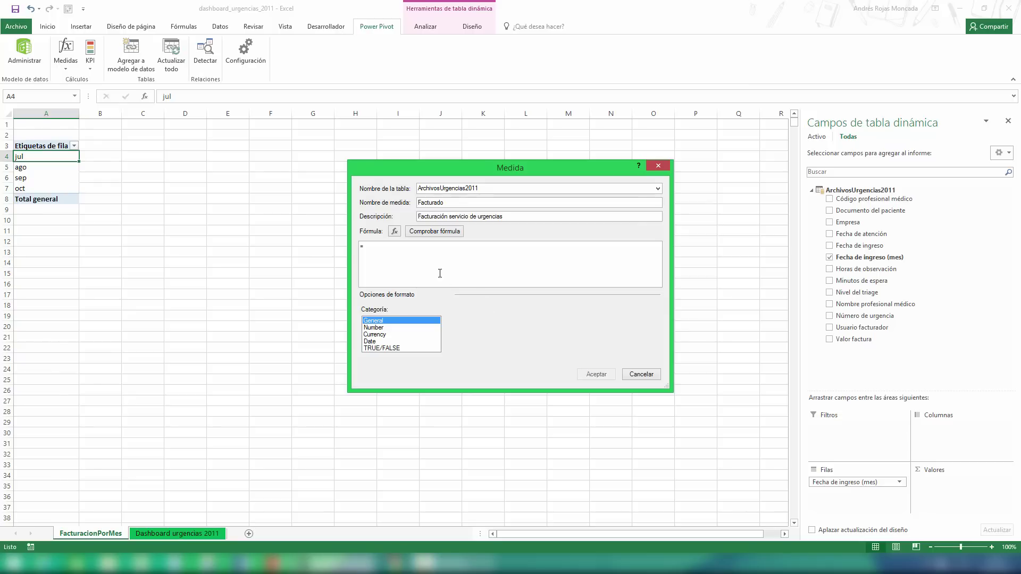
Define Facturado as =SUM(ArchivosUrgencias2011[Valor factura]), check it, format as currency and save.
{"action": "left_click", "coordinate": [370, 247]}
{"action": "type", "text": "SUM("}
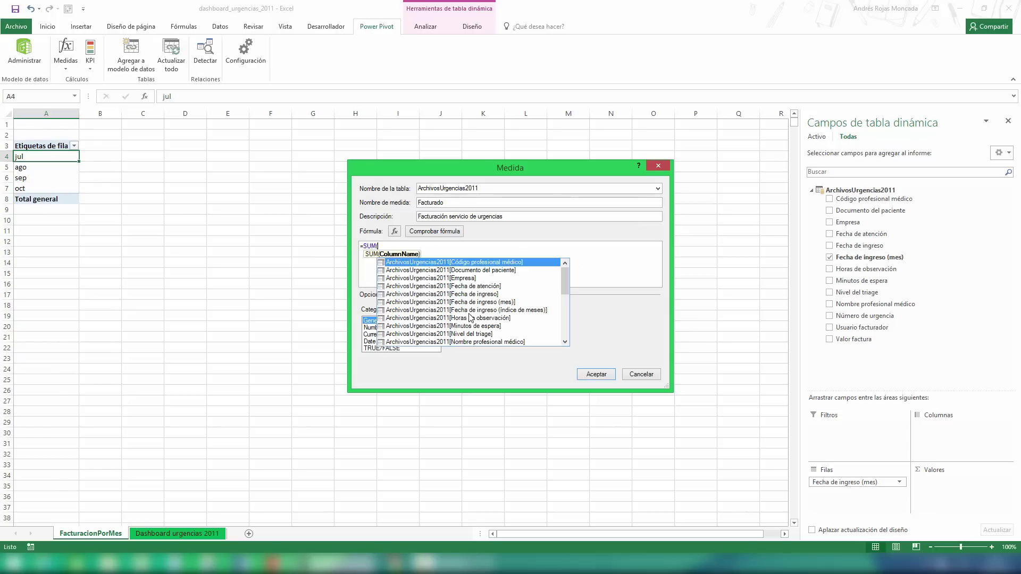
{"action": "left_click_drag", "start_coordinate": [565, 296], "coordinate": [566, 339]}
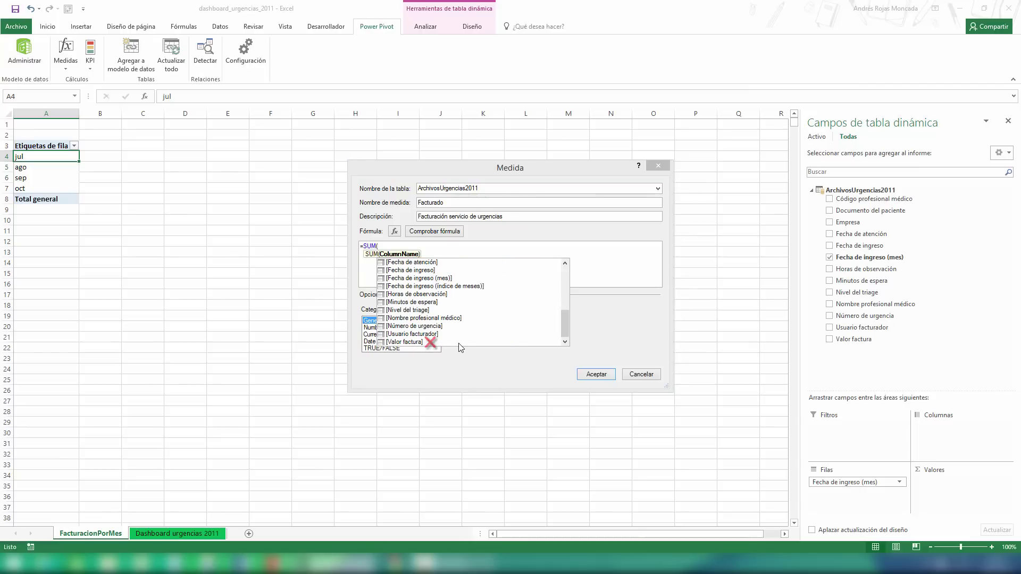
{"action": "left_click_drag", "start_coordinate": [563, 331], "coordinate": [563, 304]}
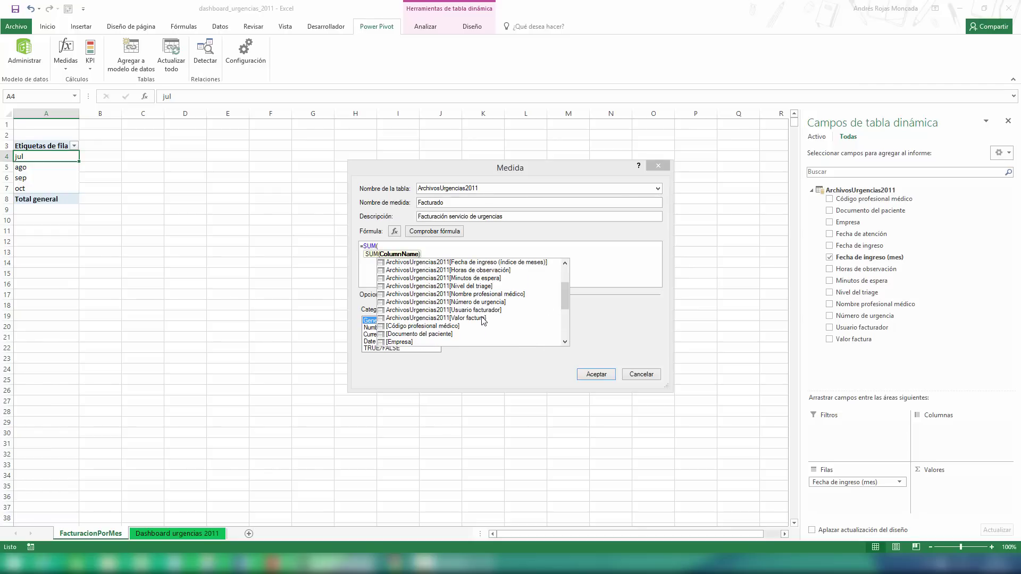
{"action": "left_click", "coordinate": [483, 319]}
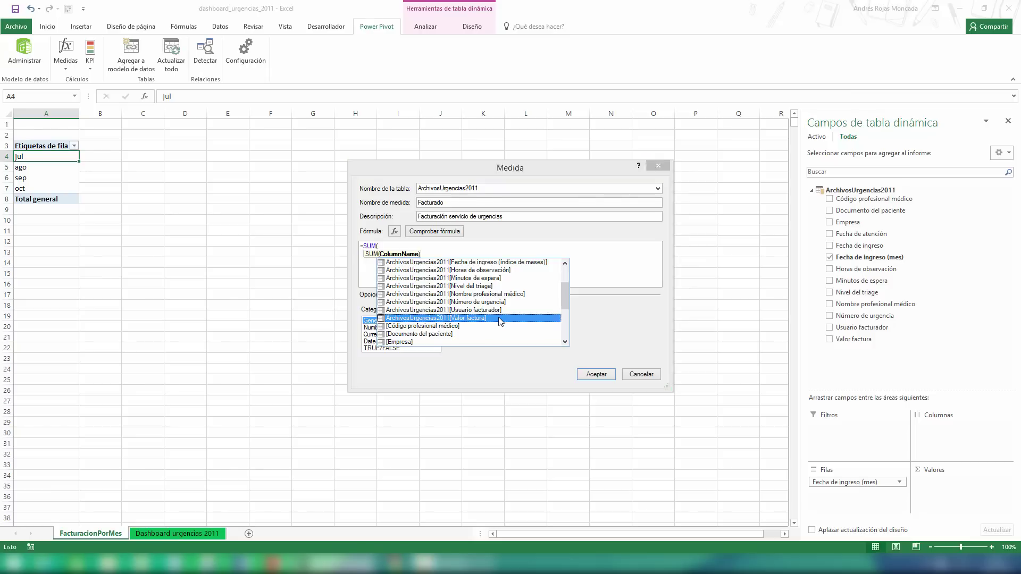
{"action": "double_click", "coordinate": [498, 317]}
{"action": "type", "text": ")"}
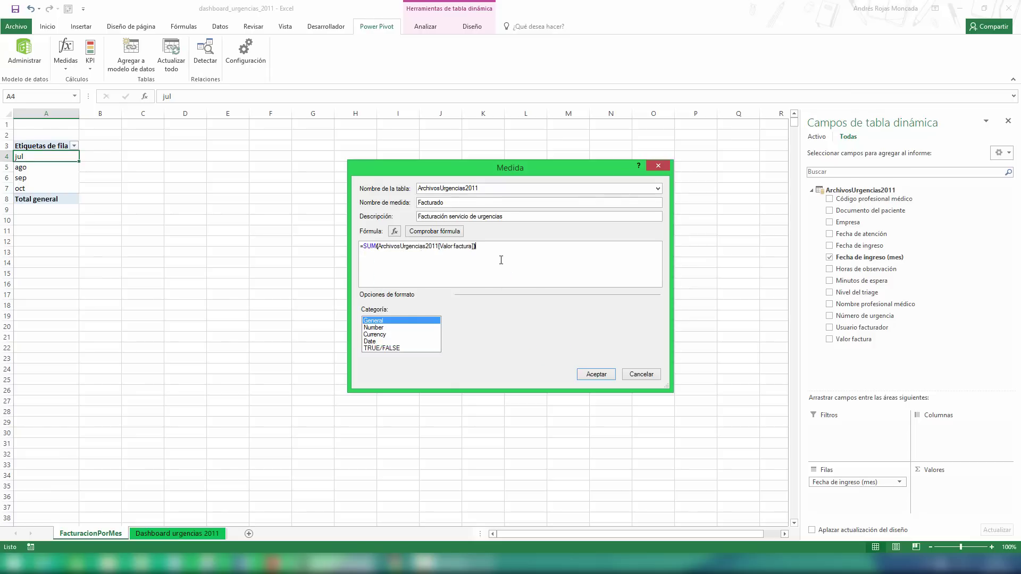
{"action": "left_click", "coordinate": [458, 237]}
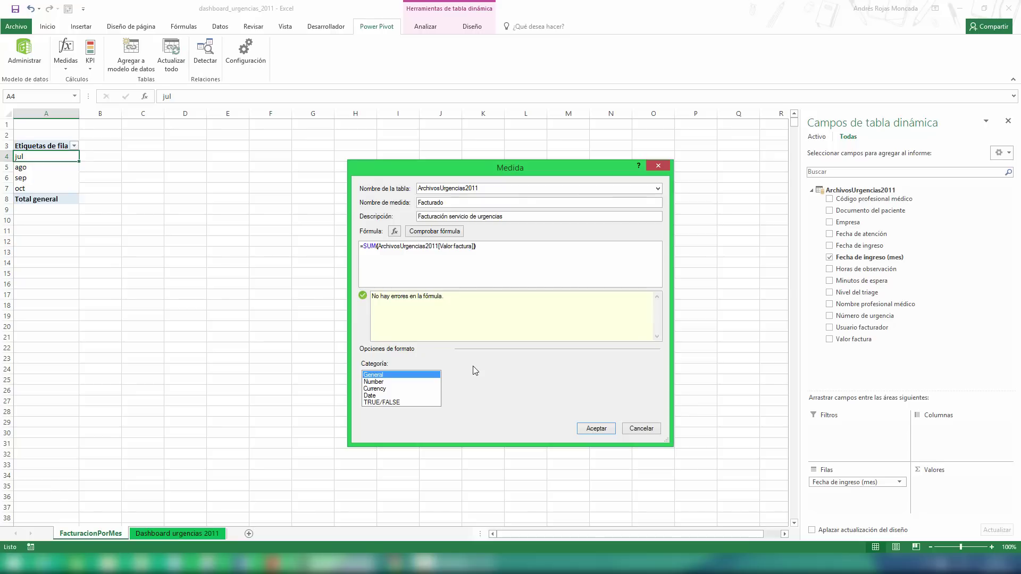
{"action": "left_click", "coordinate": [385, 391]}
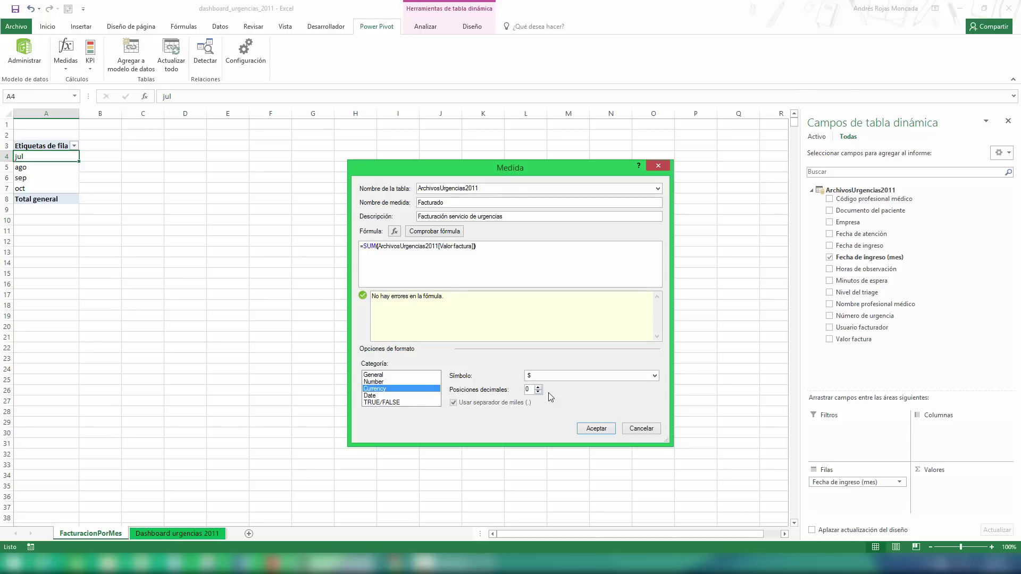
{"action": "left_click", "coordinate": [595, 428]}
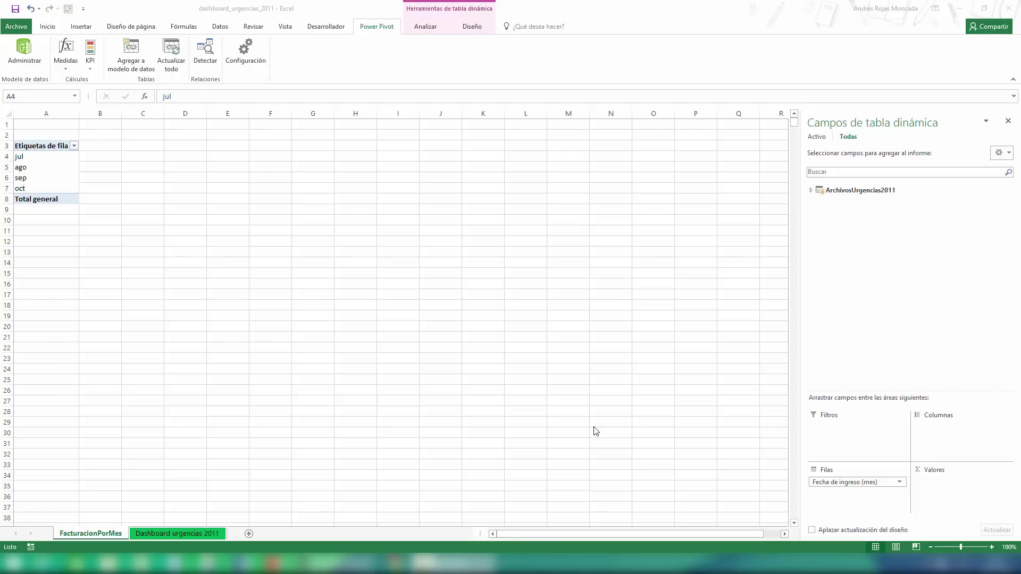
Add Facturado to Valores, showing monthly totals from jul $406,720,198 to oct $373,149,237.
{"action": "left_click", "coordinate": [811, 190]}
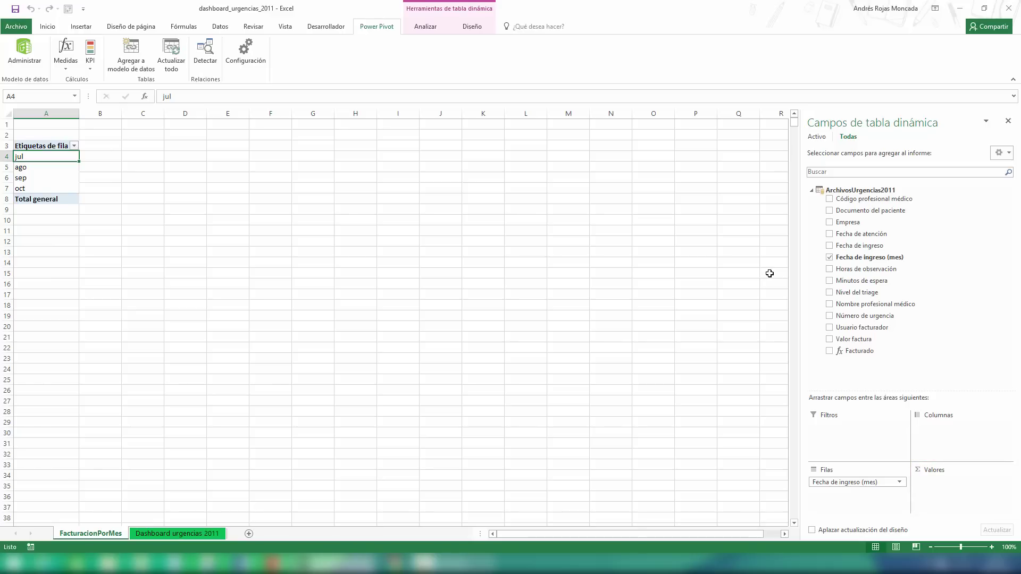
{"action": "left_click_drag", "start_coordinate": [867, 352], "coordinate": [951, 485]}
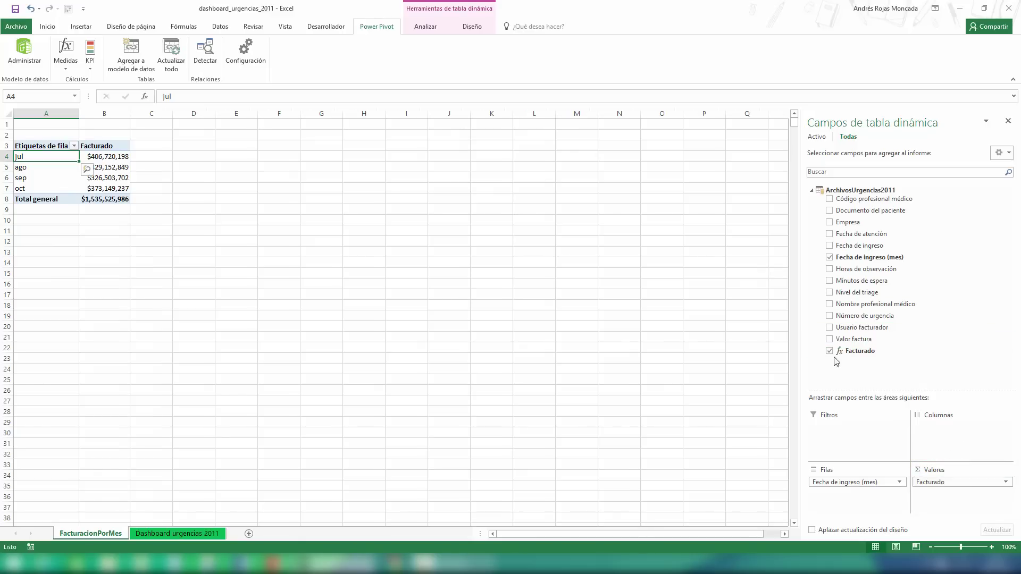
{"action": "left_click", "coordinate": [60, 146]}
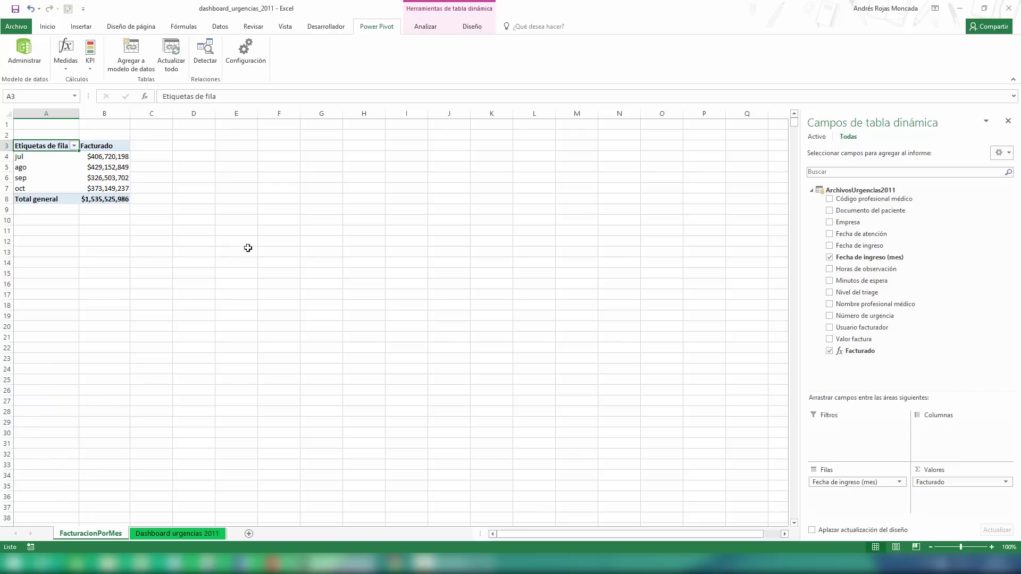
Enter FacturacionPorMes as the pivot table name on the Analizar tab.
{"action": "left_click", "coordinate": [433, 27]}
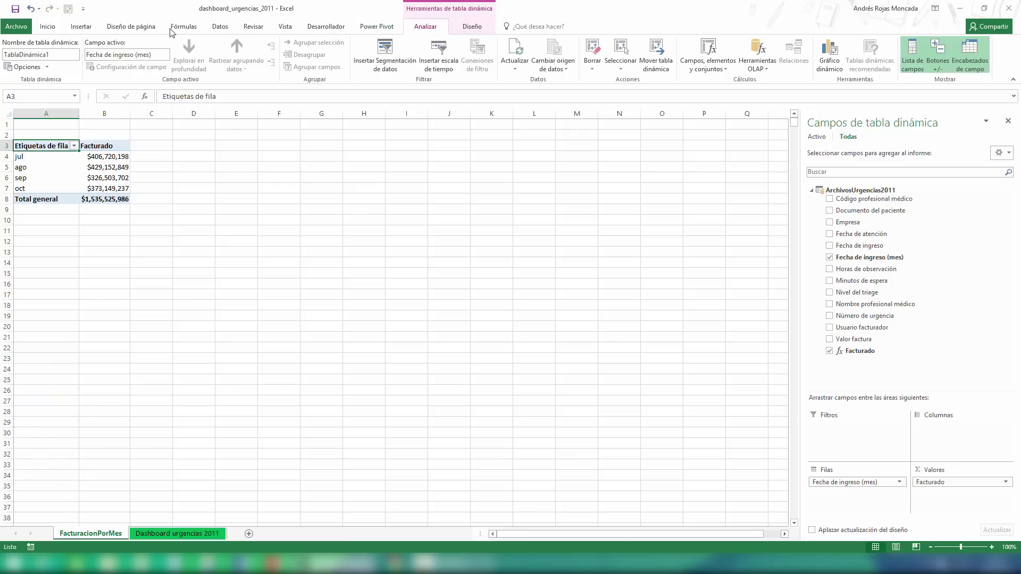
{"action": "left_click", "coordinate": [27, 55]}
{"action": "type", "text": "Factura"}
{"action": "type", "text": "cionPo"}
{"action": "type", "text": "rMes"}
Insert a Fecha de ingreso (mes) slicer and move it to D3 beside the pivot.
{"action": "left_click", "coordinate": [382, 72]}
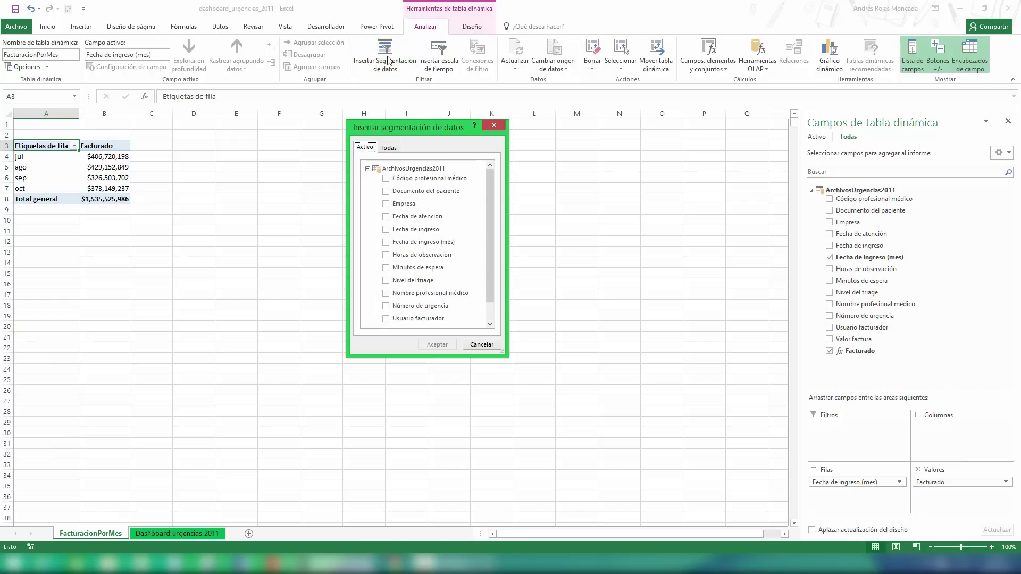
{"action": "left_click", "coordinate": [418, 243]}
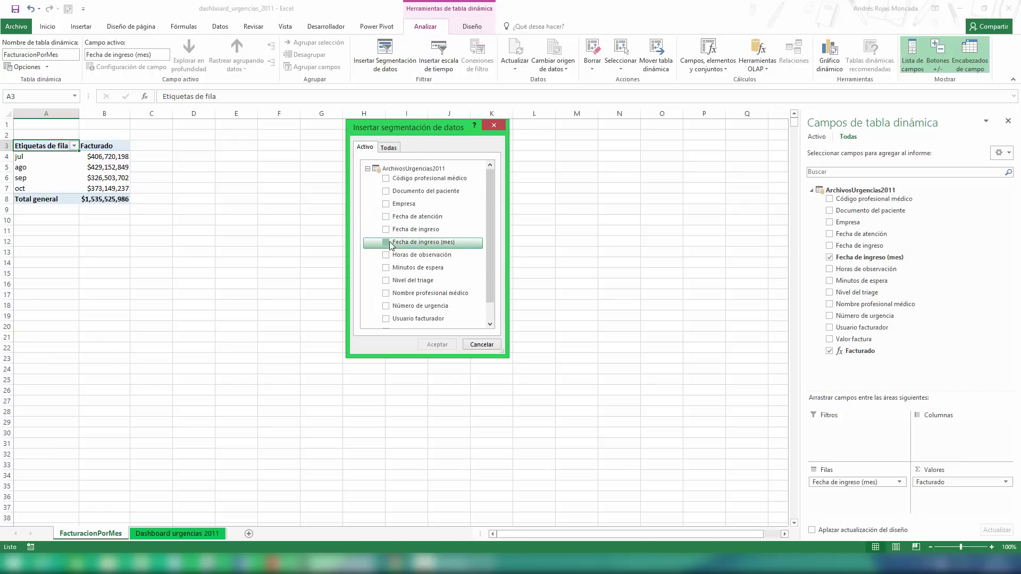
{"action": "left_click", "coordinate": [437, 345]}
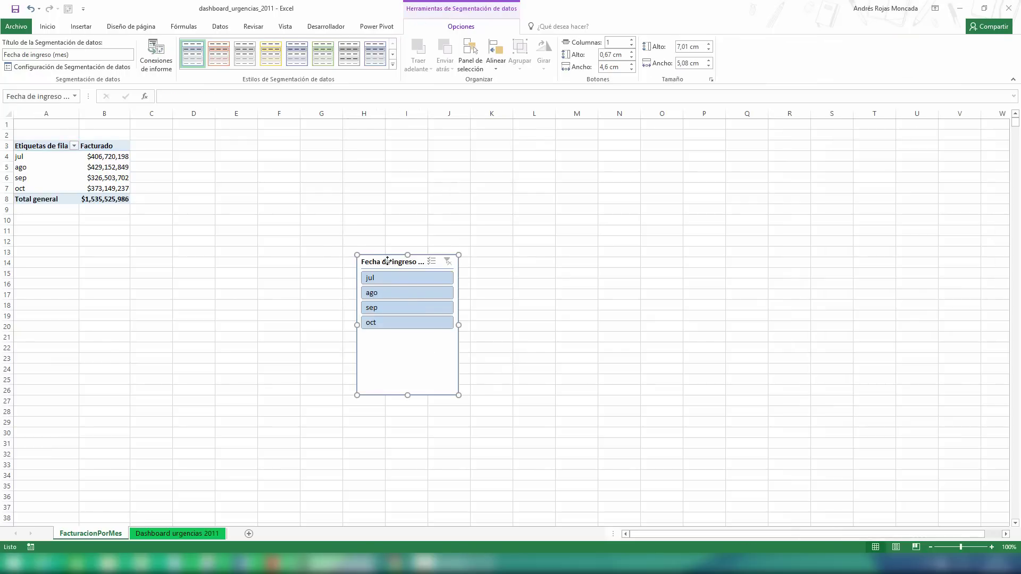
{"action": "left_click_drag", "start_coordinate": [389, 262], "coordinate": [200, 148]}
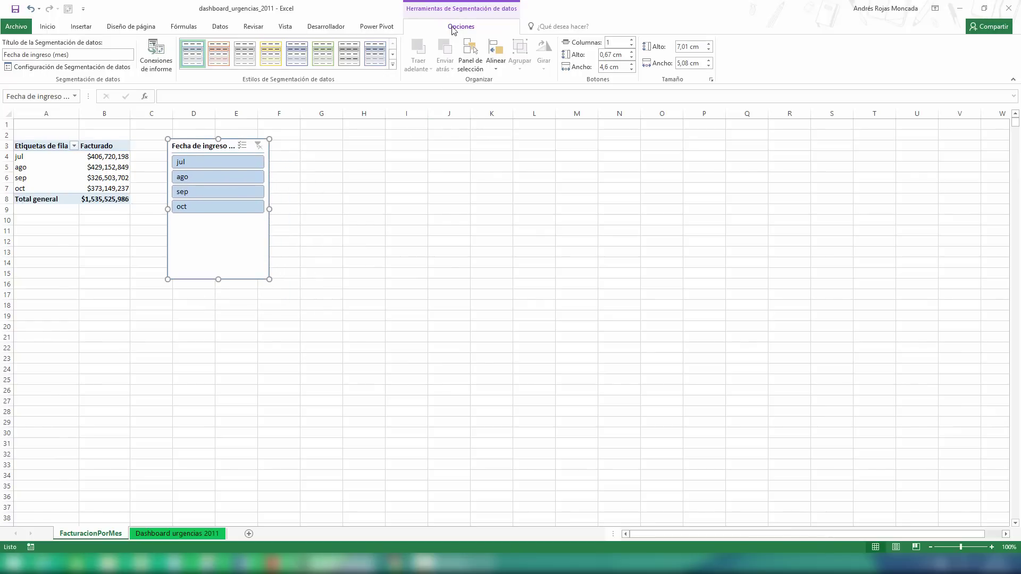
Caption the slicer Mes, lay buttons in 3 columns with 0,7 cm button height.
{"action": "left_click", "coordinate": [111, 55]}
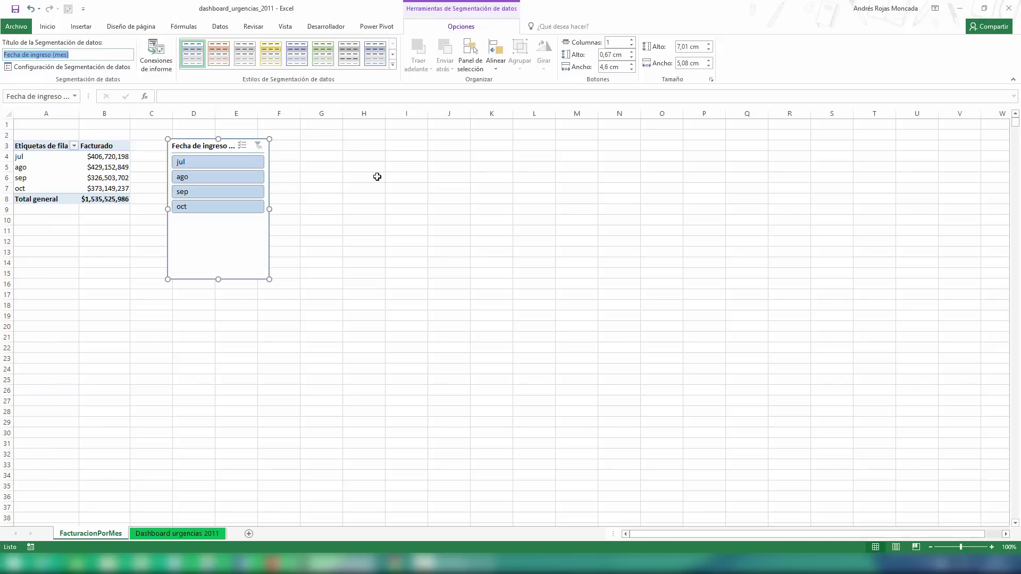
{"action": "type", "text": "Mes"}
{"action": "key", "text": "Return"}
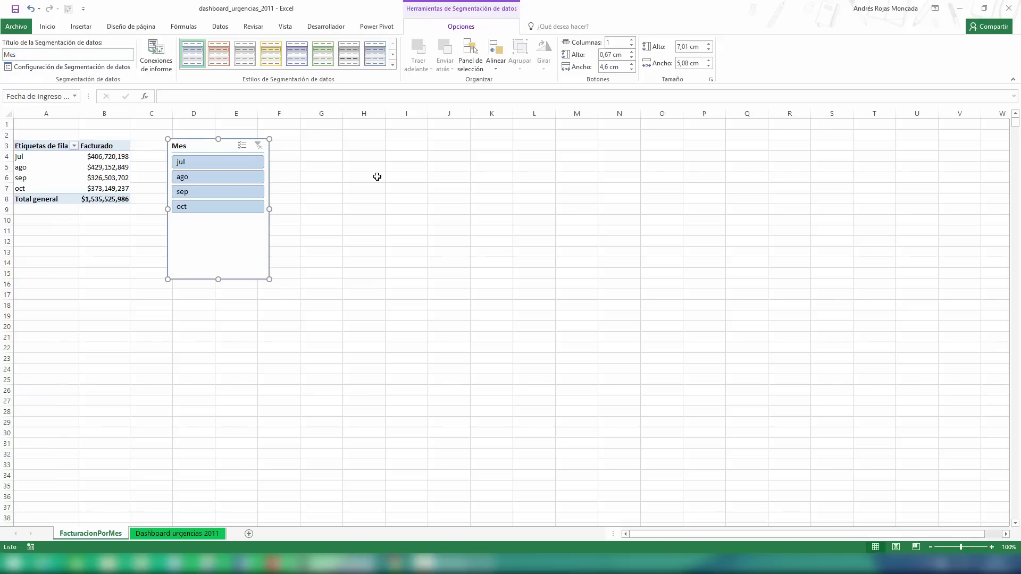
{"action": "left_click", "coordinate": [631, 40]}
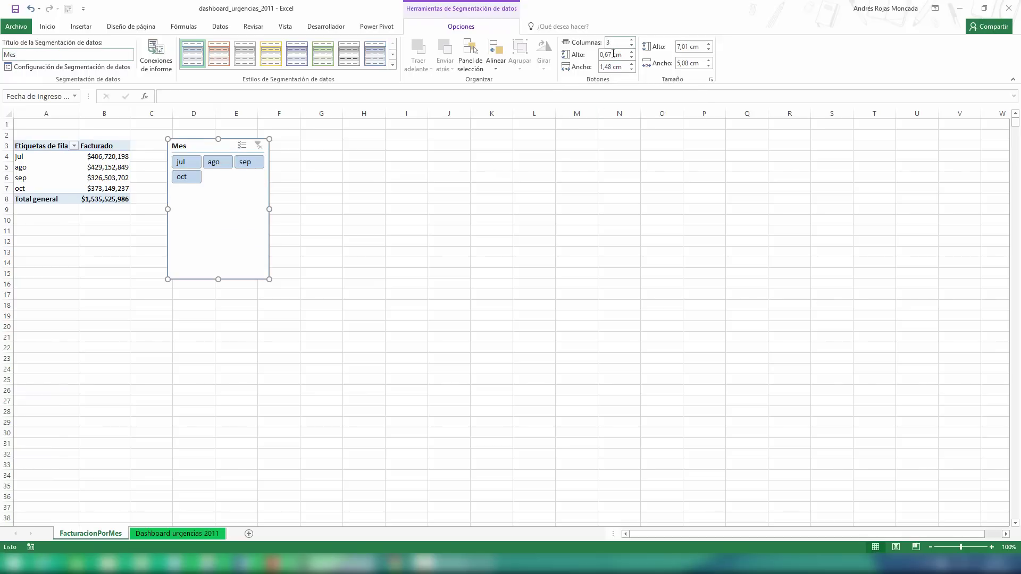
{"action": "left_click", "coordinate": [612, 55]}
{"action": "type", "text": "7 cm"}
{"action": "type", "text": "0,7"}
{"action": "key", "text": "Return"}
Resize the slicer to 2,65 cm tall by 14,82 cm wide.
{"action": "left_click", "coordinate": [687, 48]}
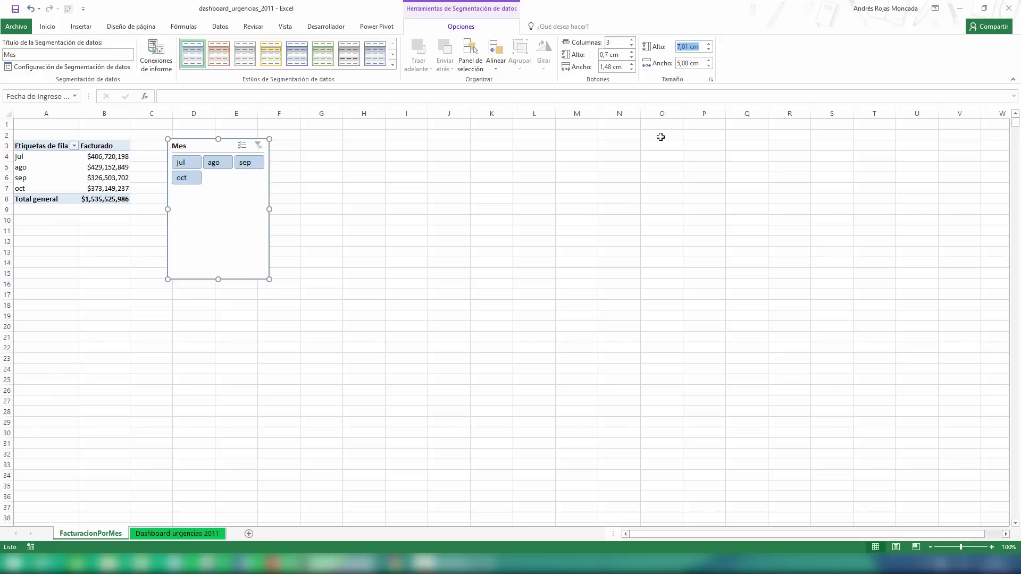
{"action": "key", "text": "Delete"}
{"action": "key", "text": "Delete"}
{"action": "key", "text": "Delete"}
{"action": "key", "text": "Delete"}
{"action": "key", "text": "Delete"}
{"action": "type", "text": "2,6"}
{"action": "type", "text": "5"}
{"action": "key", "text": "Return"}
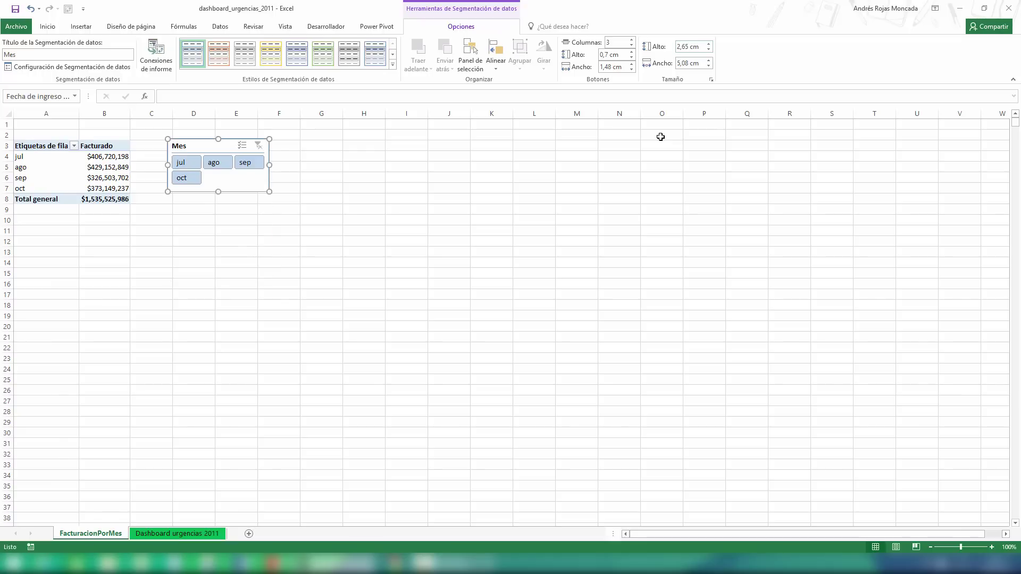
{"action": "left_click", "coordinate": [687, 64]}
{"action": "type", "text": "8"}
{"action": "type", "text": "14"}
{"action": "type", "text": ",82"}
{"action": "key", "text": "Return"}
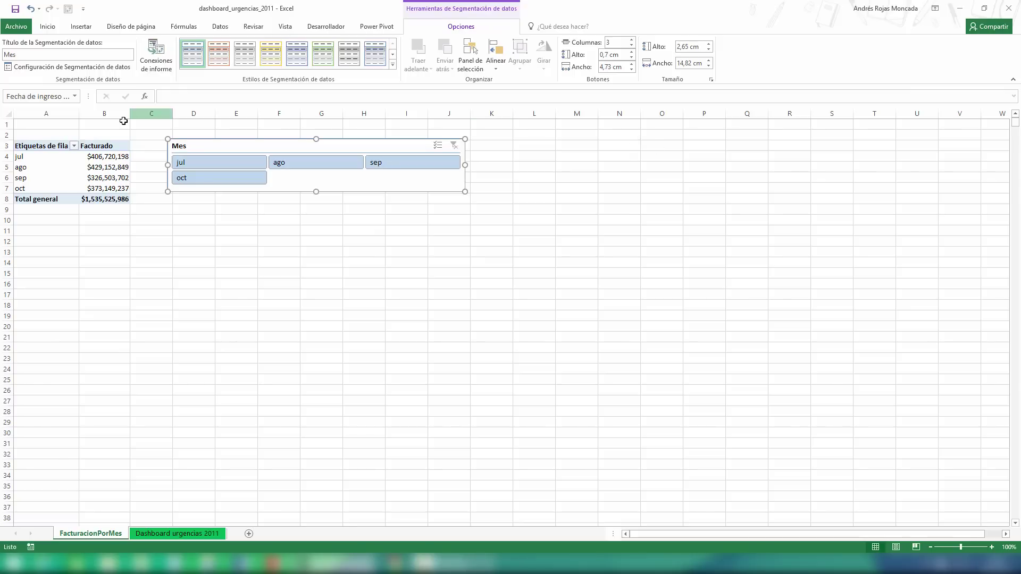
Insert a clustered column pivot chart from the Facturado-by-month pivot table.
{"action": "left_click", "coordinate": [104, 163]}
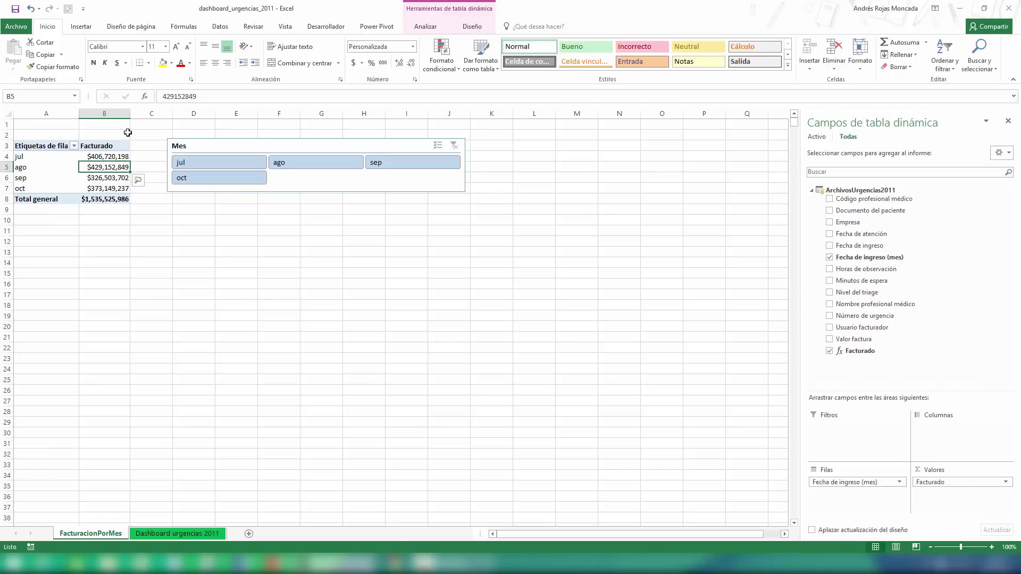
{"action": "left_click", "coordinate": [81, 27]}
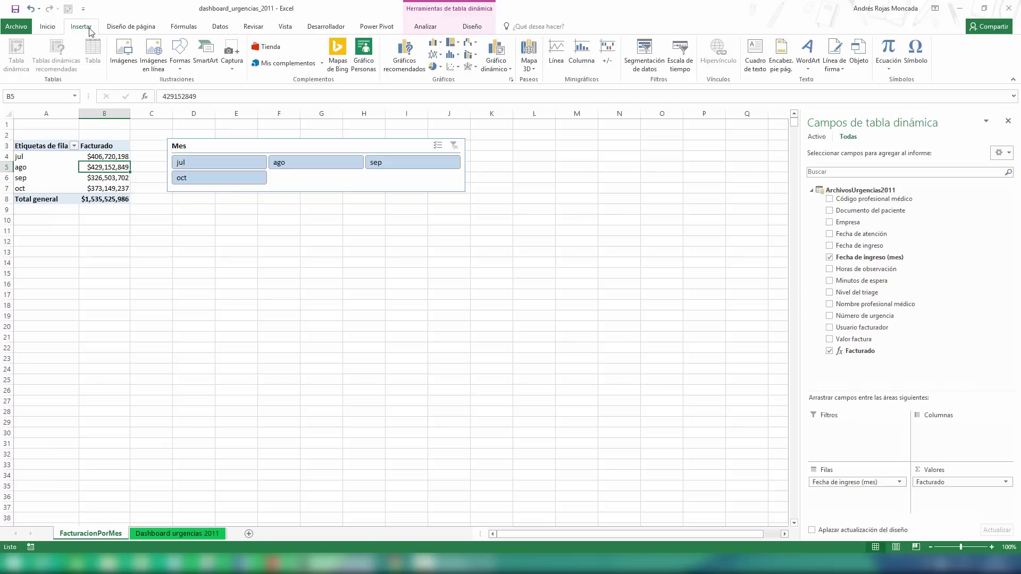
{"action": "left_click", "coordinate": [435, 42]}
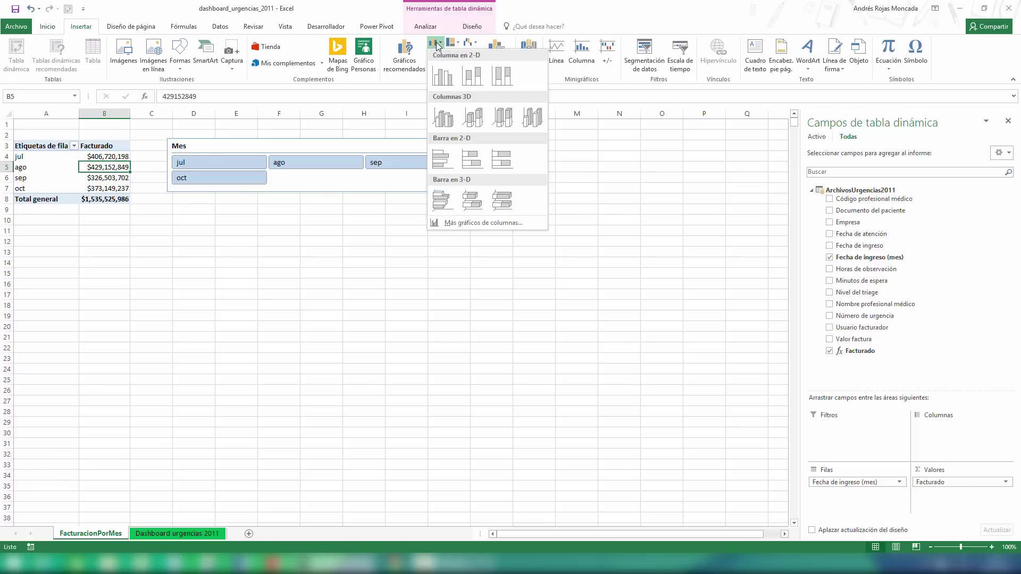
{"action": "left_click", "coordinate": [444, 81]}
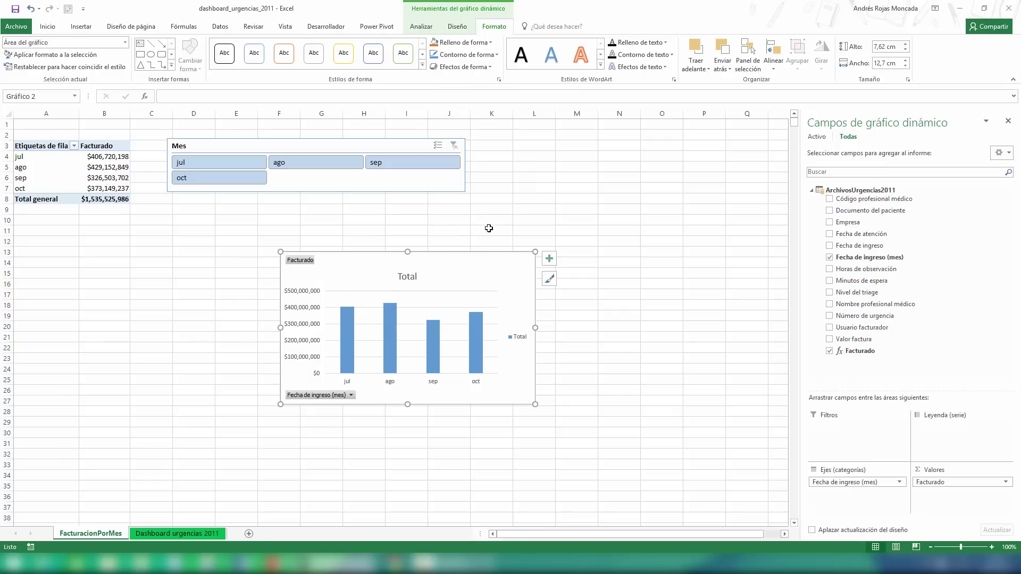
Hide all field buttons on the chart and delete its Total legend.
{"action": "right_click", "coordinate": [307, 261]}
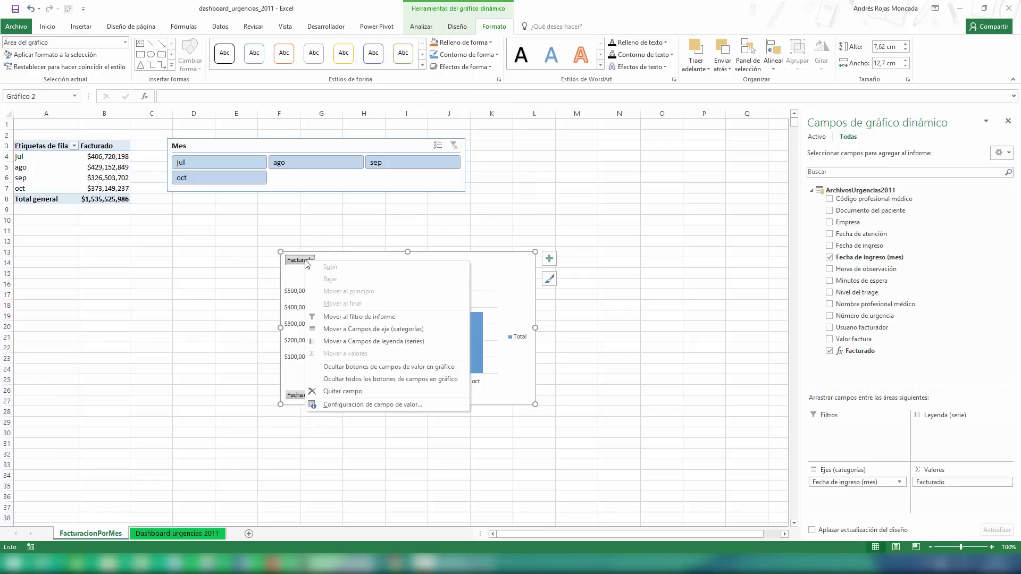
{"action": "left_click", "coordinate": [380, 379]}
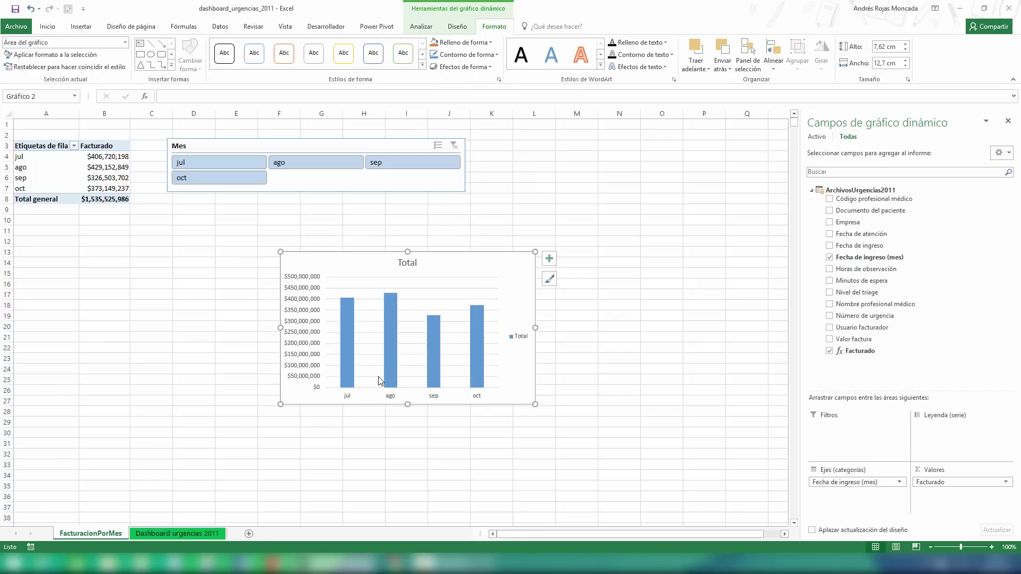
{"action": "left_click", "coordinate": [519, 339]}
{"action": "key", "text": "Delete"}
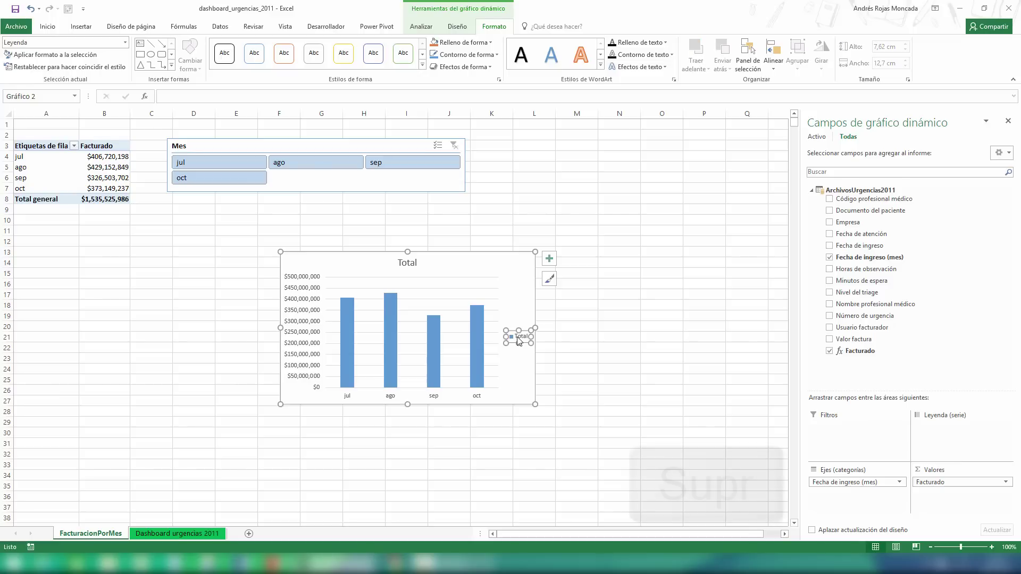
{"action": "key", "text": "Delete"}
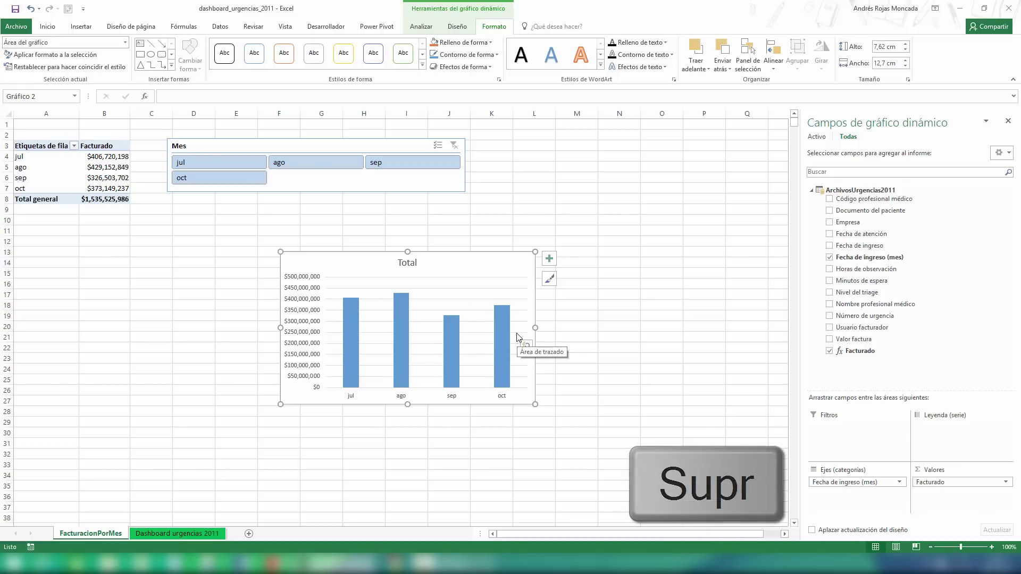
Replace the chart title 'Total' with 'Facturación urgencias 2011'.
{"action": "left_click", "coordinate": [404, 262]}
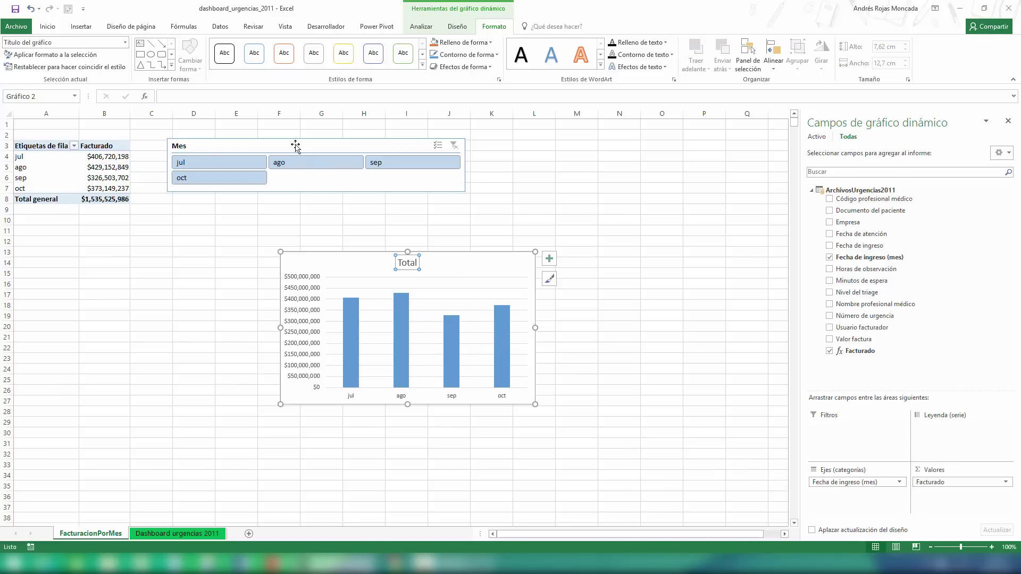
{"action": "left_click", "coordinate": [283, 97]}
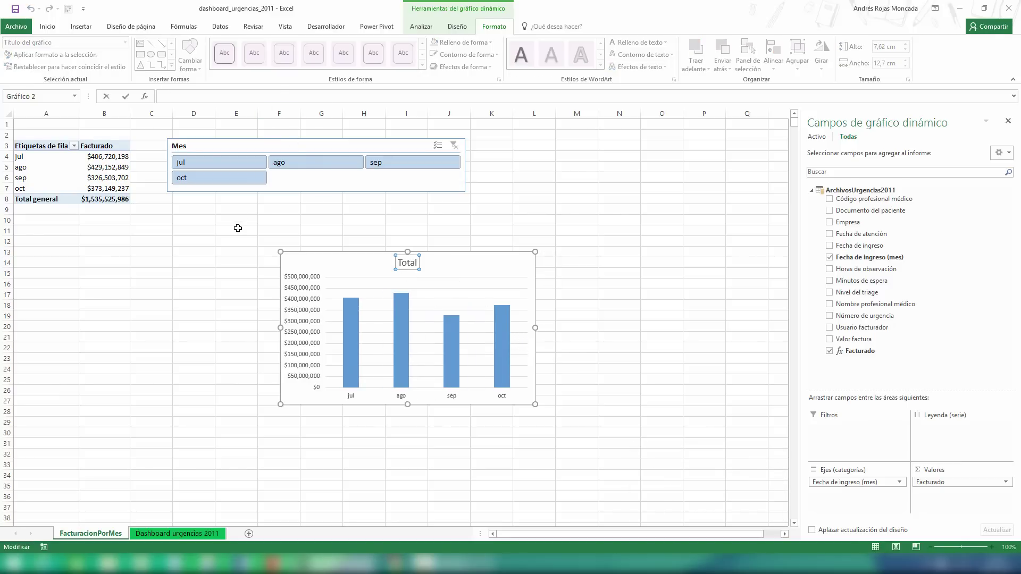
{"action": "type", "text": "Facturación u"}
{"action": "type", "text": "rgencias 2011"}
{"action": "key", "text": "Return"}
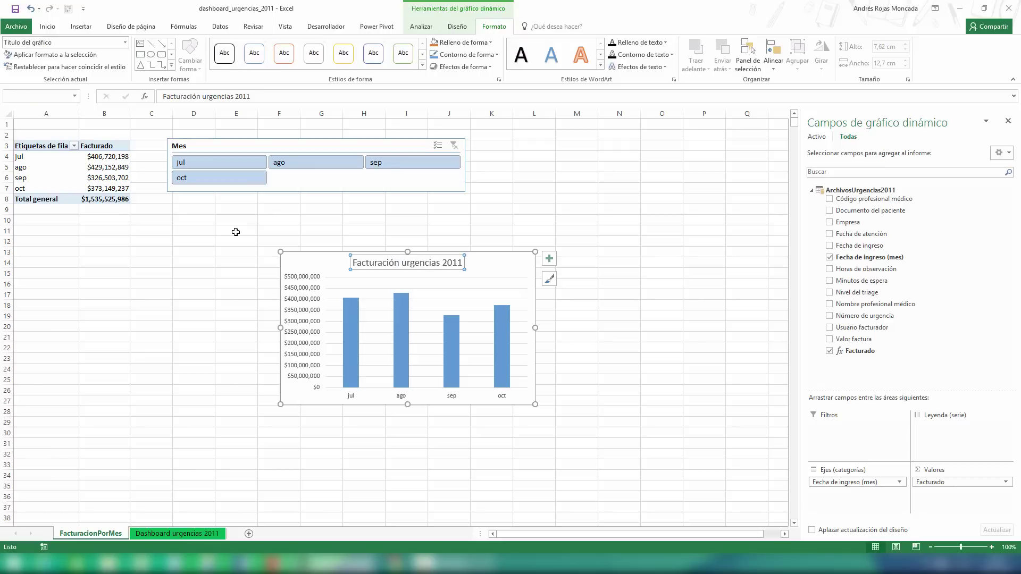
{"action": "left_click", "coordinate": [459, 29]}
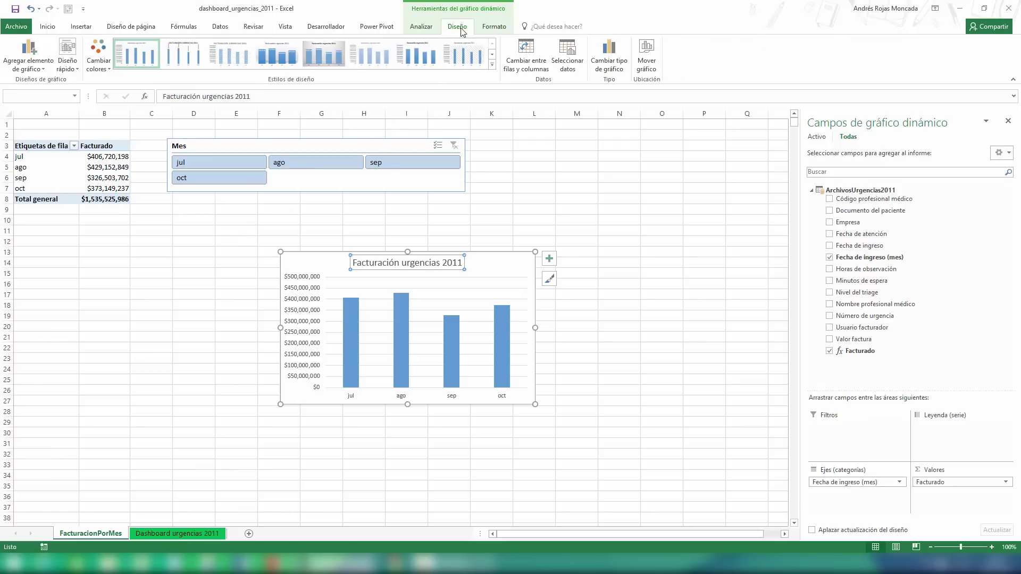
Apply the green colour palette to the columns and place the chart just below the Mes slicer.
{"action": "left_click", "coordinate": [101, 61]}
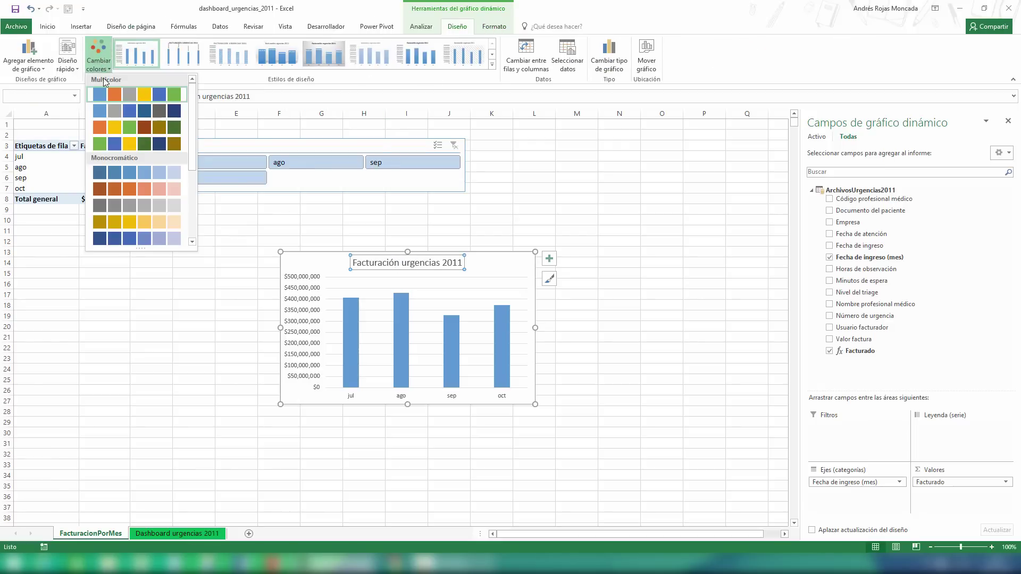
{"action": "left_click", "coordinate": [109, 143]}
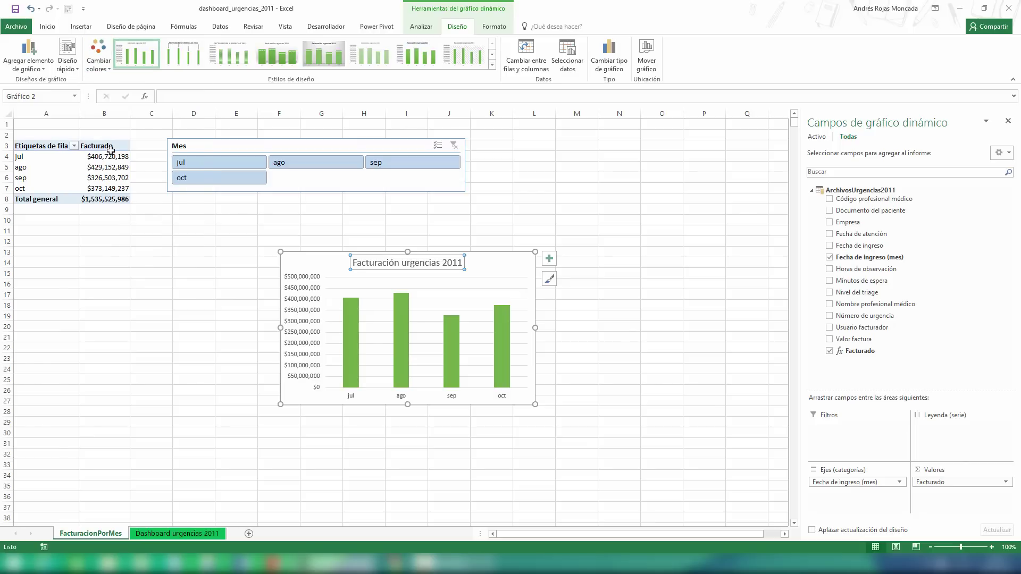
{"action": "left_click_drag", "start_coordinate": [282, 257], "coordinate": [171, 201]}
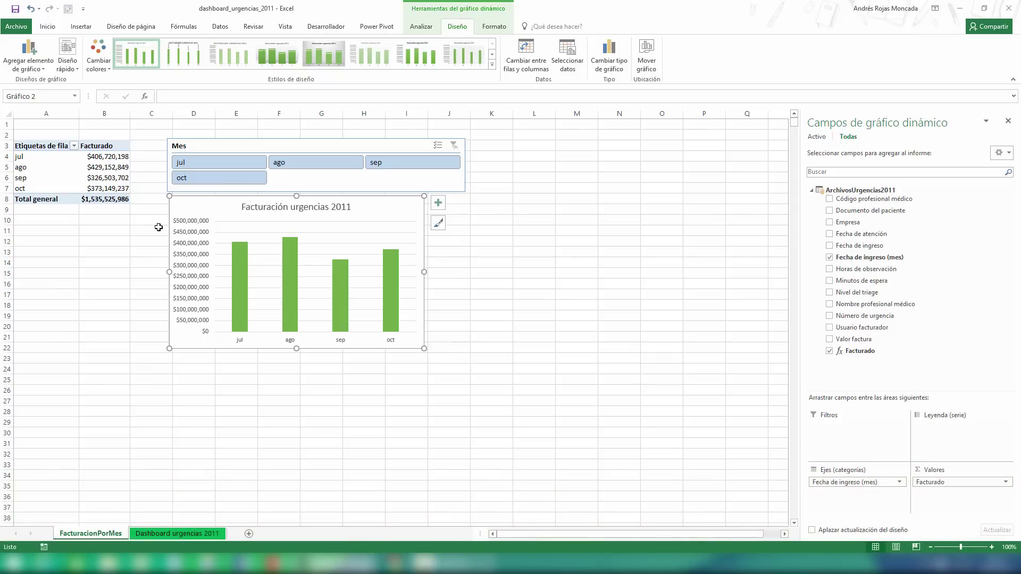
Cut the Mes slicer and chart together and paste them onto the Dashboard urgencias 2011 sheet.
{"action": "left_click", "coordinate": [228, 147], "text": "ctrl"}
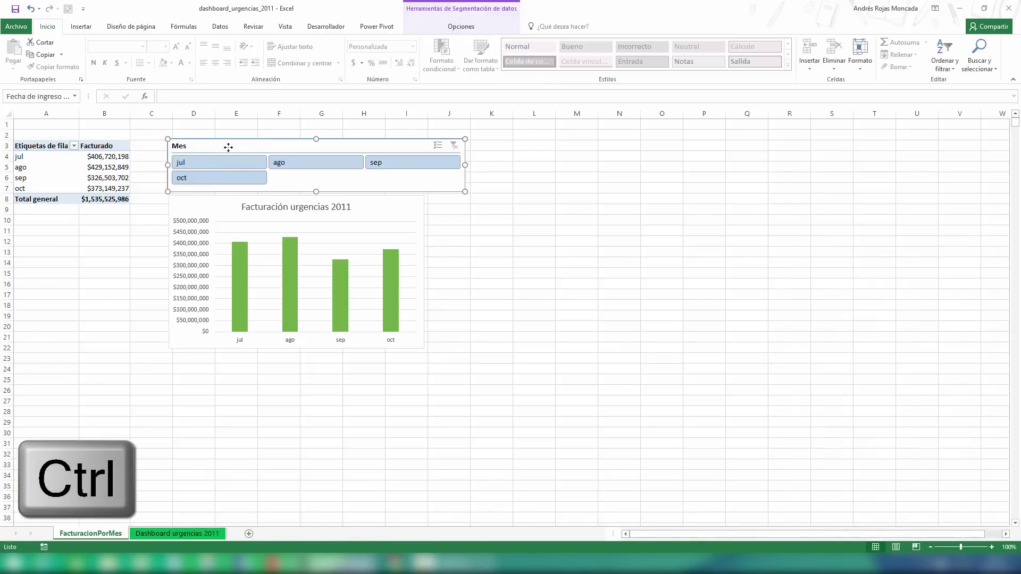
{"action": "left_click", "coordinate": [229, 207], "text": "ctrl"}
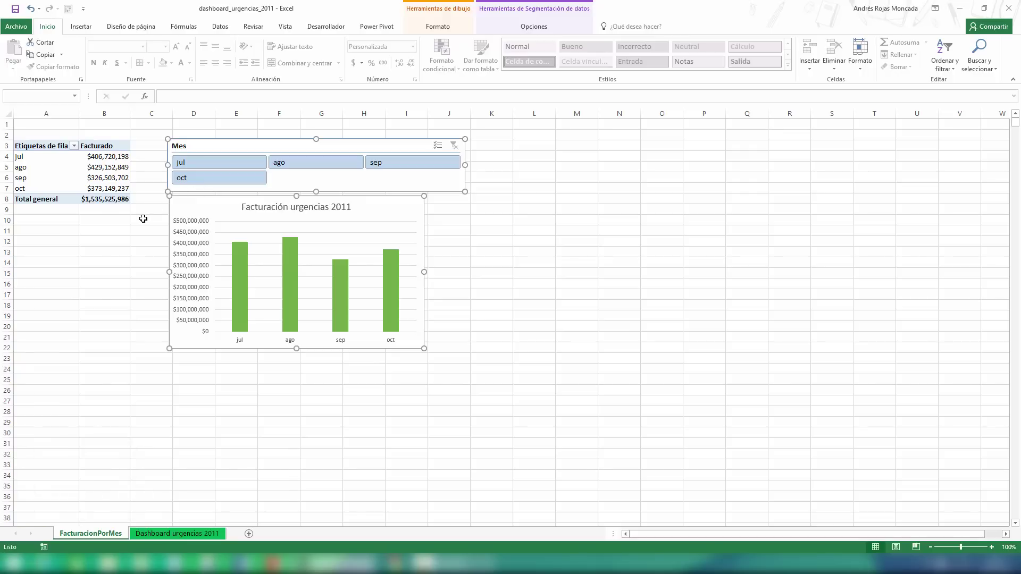
{"action": "key", "text": "ctrl+x"}
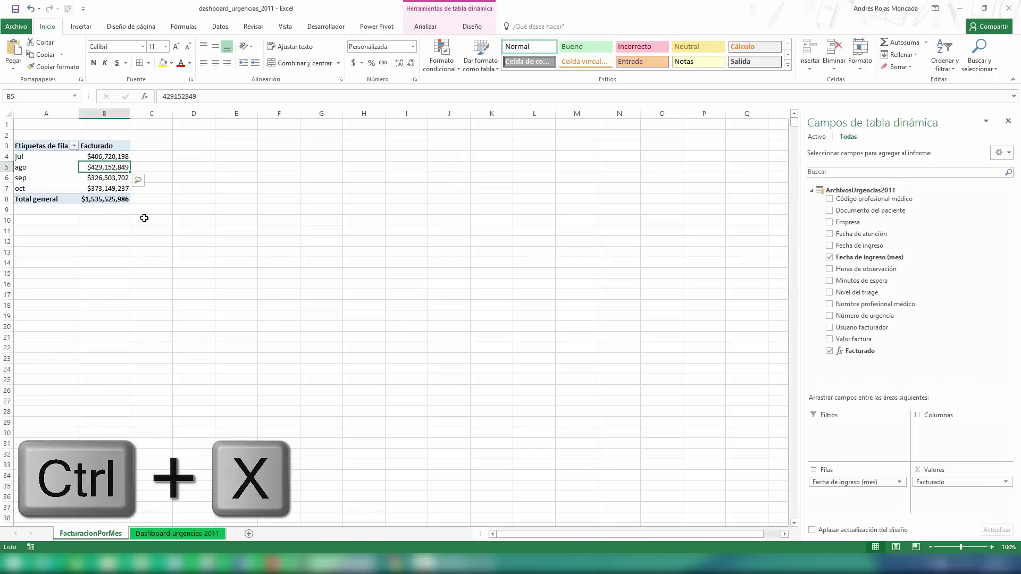
{"action": "left_click", "coordinate": [173, 534]}
{"action": "key", "text": "ctrl+v"}
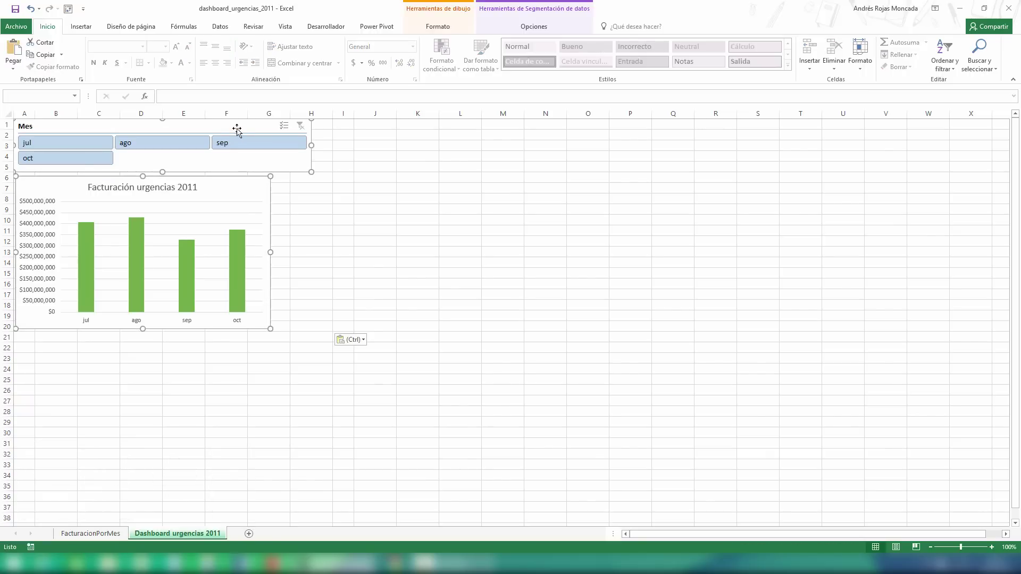
Reposition the pasted objects so the Mes slicer sits under the chart.
{"action": "mouse_move", "coordinate": [236, 129]}
{"action": "left_mouse_down"}
{"action": "mouse_move", "coordinate": [268, 151]}
{"action": "mouse_move", "coordinate": [263, 131]}
{"action": "mouse_move", "coordinate": [257, 427]}
{"action": "left_mouse_up"}
{"action": "left_click", "coordinate": [340, 230]}
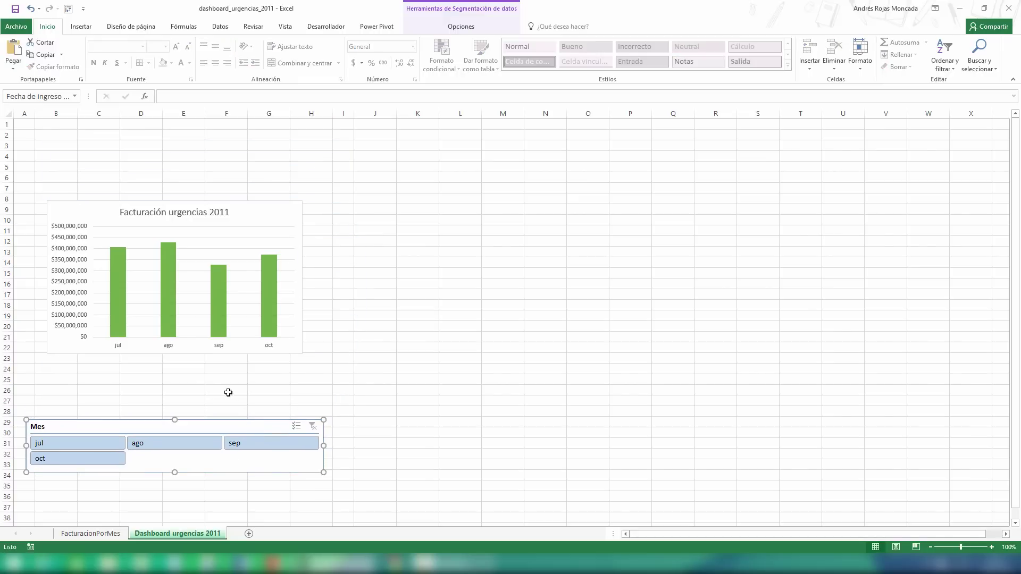
{"action": "mouse_move", "coordinate": [120, 429]}
{"action": "left_mouse_down"}
{"action": "mouse_move", "coordinate": [160, 441]}
{"action": "mouse_move", "coordinate": [120, 478]}
{"action": "left_mouse_up"}
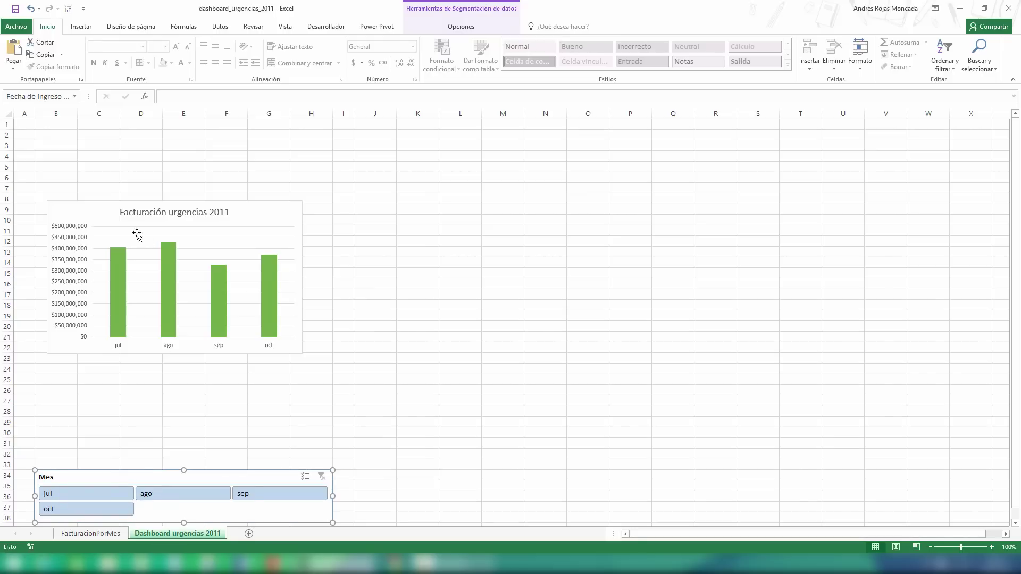
Drag the Facturación urgencias 2011 chart to the top rows and widen it to column I.
{"action": "left_click", "coordinate": [111, 214]}
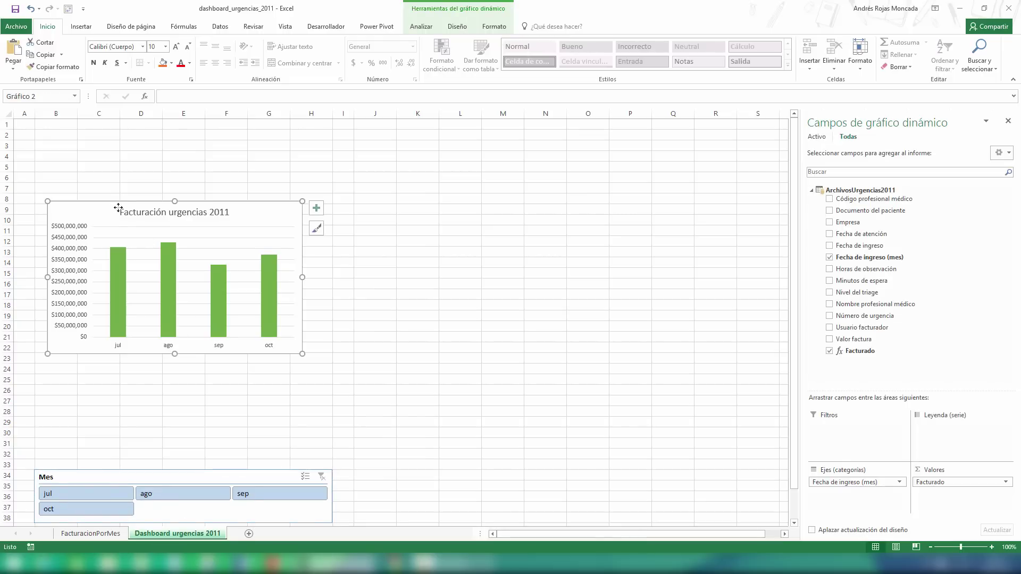
{"action": "mouse_move", "coordinate": [111, 213]}
{"action": "left_mouse_down"}
{"action": "mouse_move", "coordinate": [126, 158]}
{"action": "mouse_move", "coordinate": [118, 141]}
{"action": "left_mouse_up"}
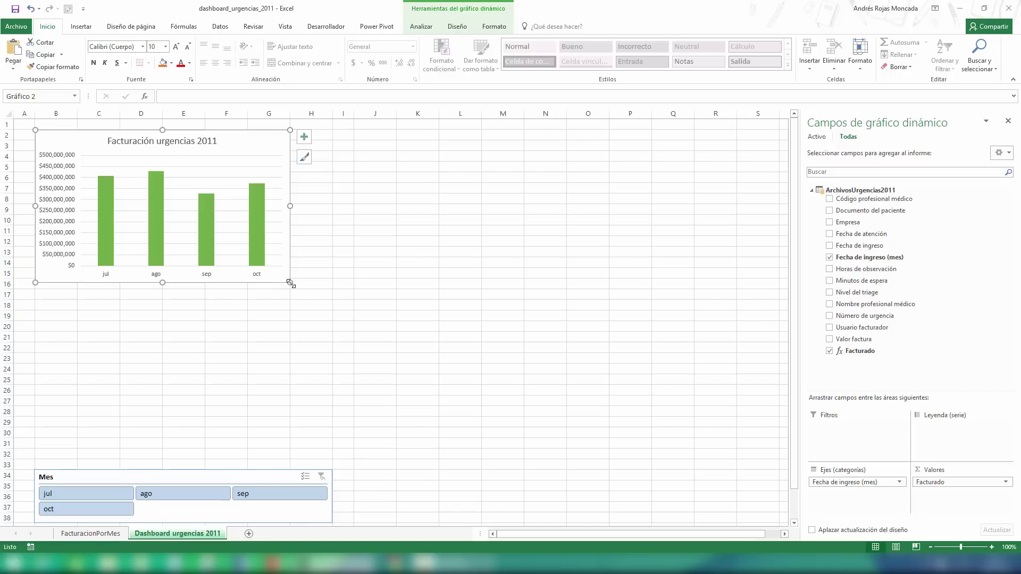
{"action": "left_click_drag", "start_coordinate": [290, 283], "coordinate": [331, 275]}
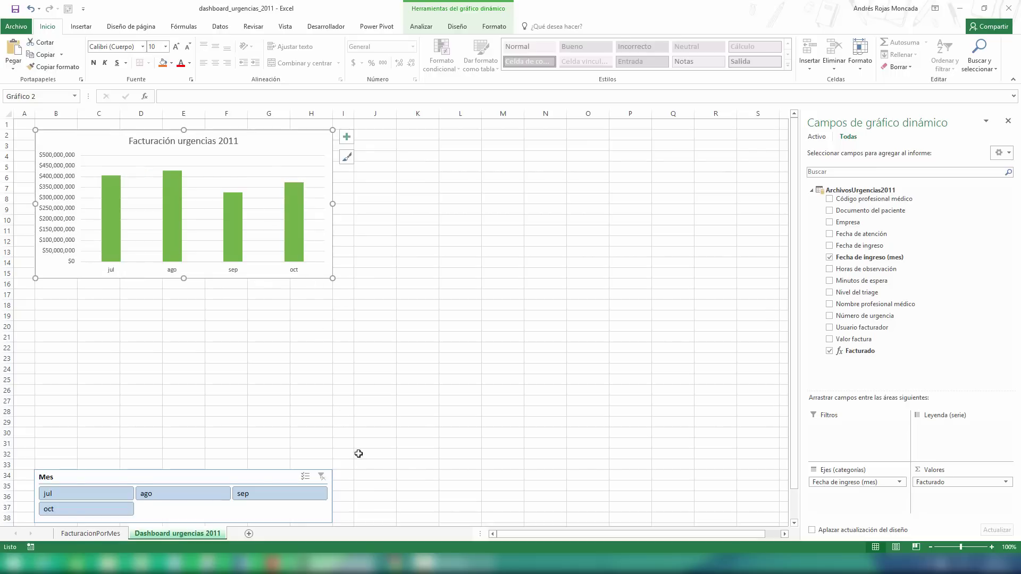
{"action": "left_click", "coordinate": [372, 516]}
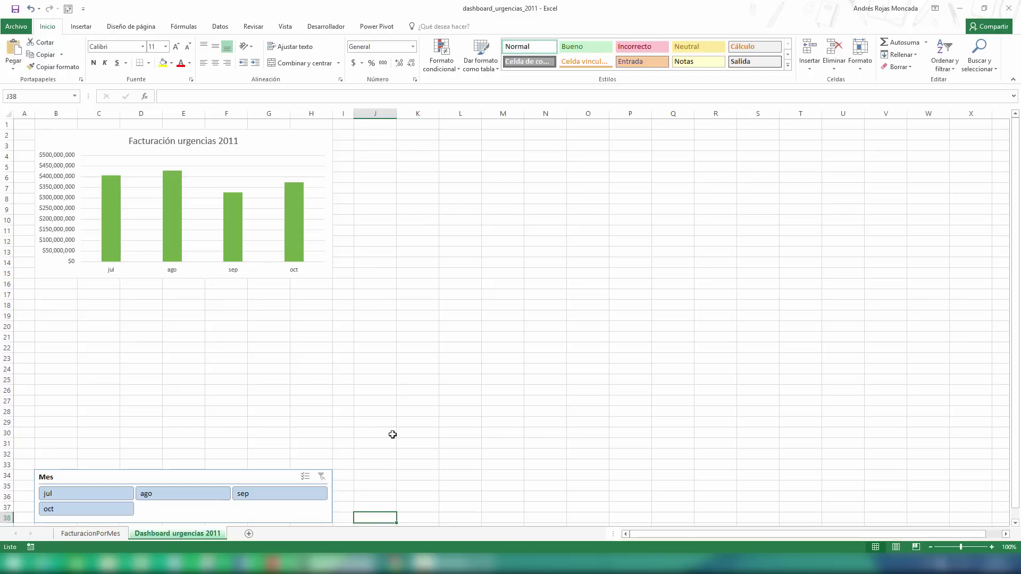
Set the chart area border to Sin línea in Formato del área del gráfico.
{"action": "left_click", "coordinate": [298, 141]}
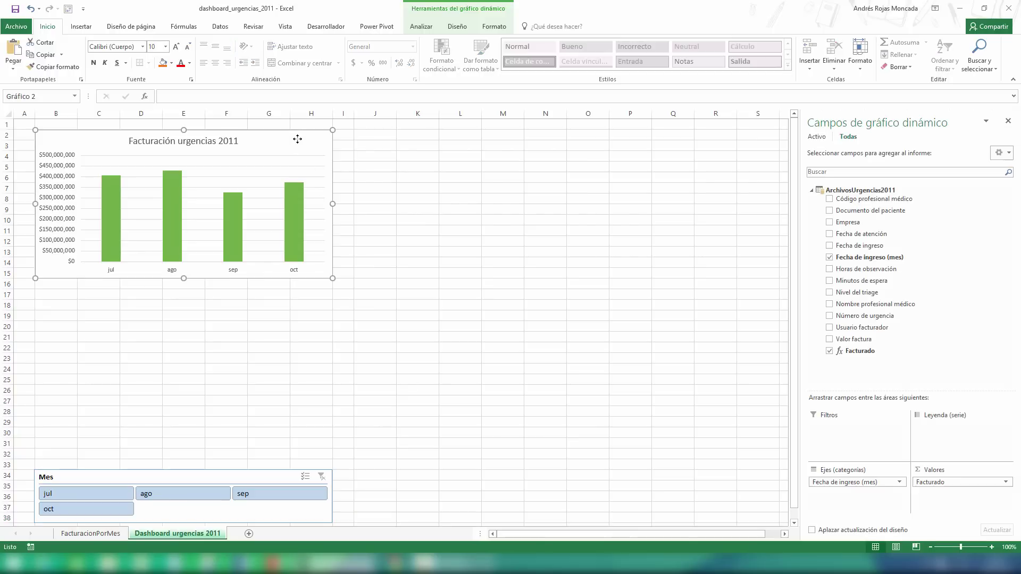
{"action": "key", "text": "ctrl+1"}
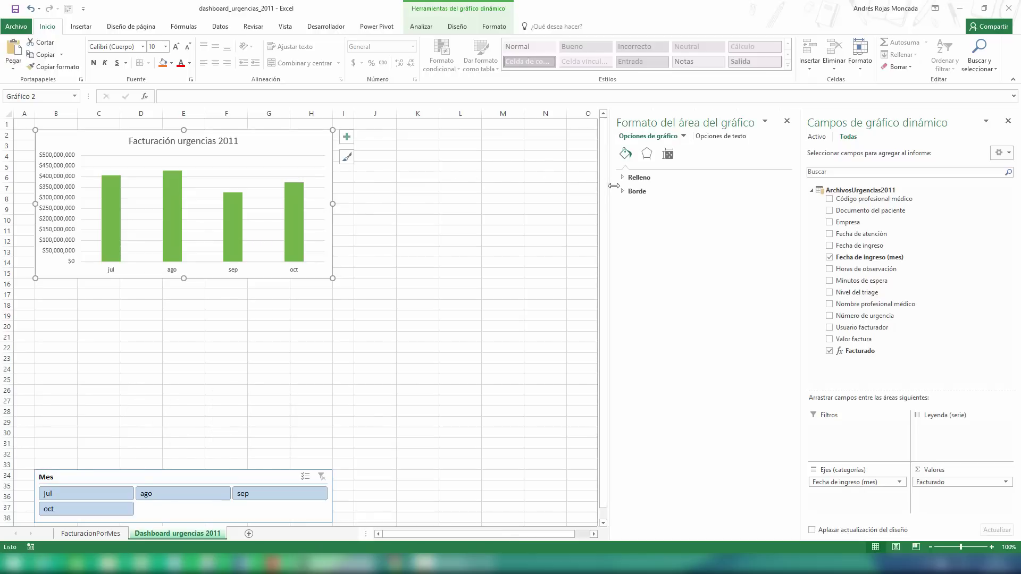
{"action": "left_click", "coordinate": [624, 193]}
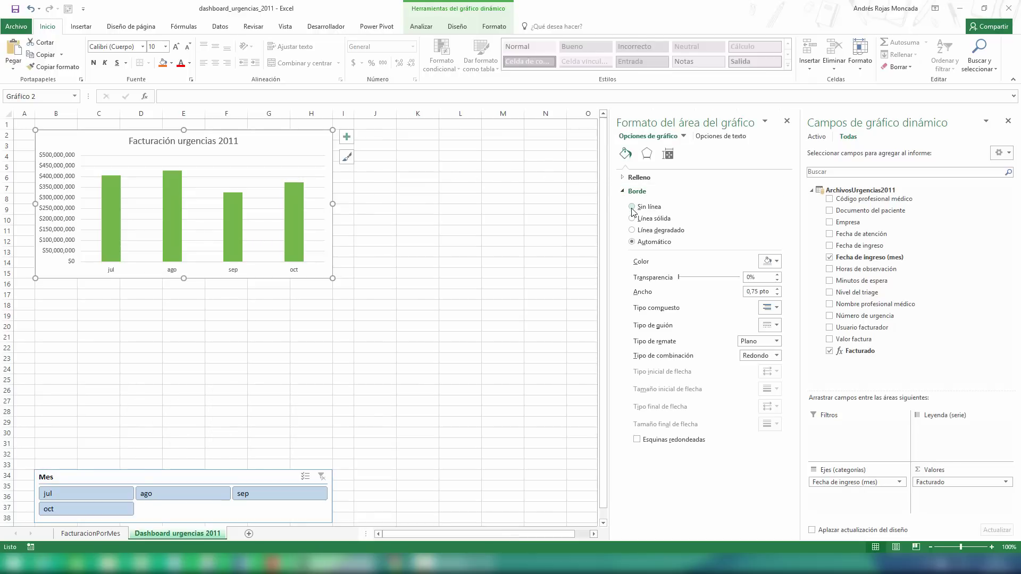
{"action": "left_click", "coordinate": [632, 208]}
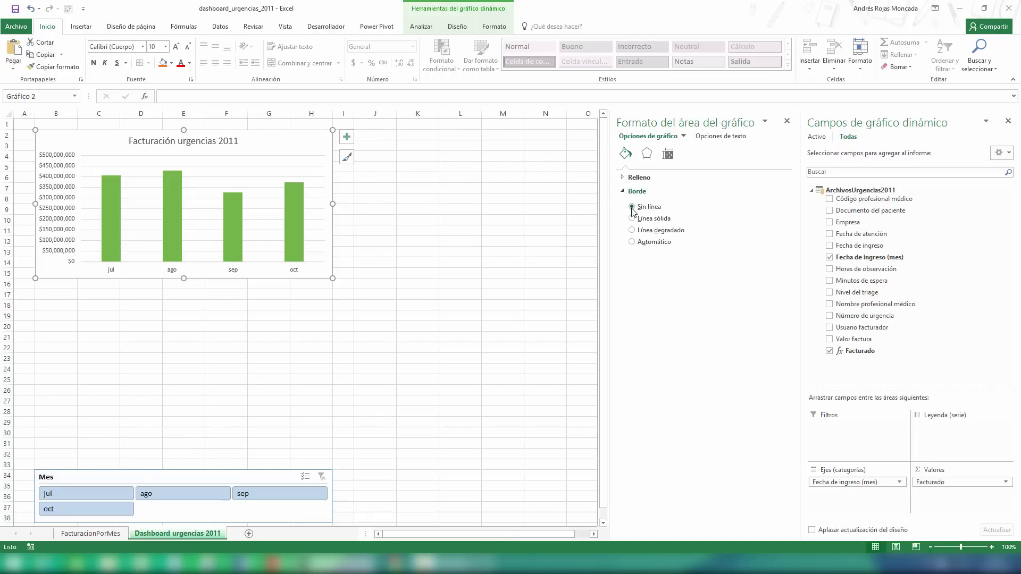
{"action": "left_click", "coordinate": [787, 121]}
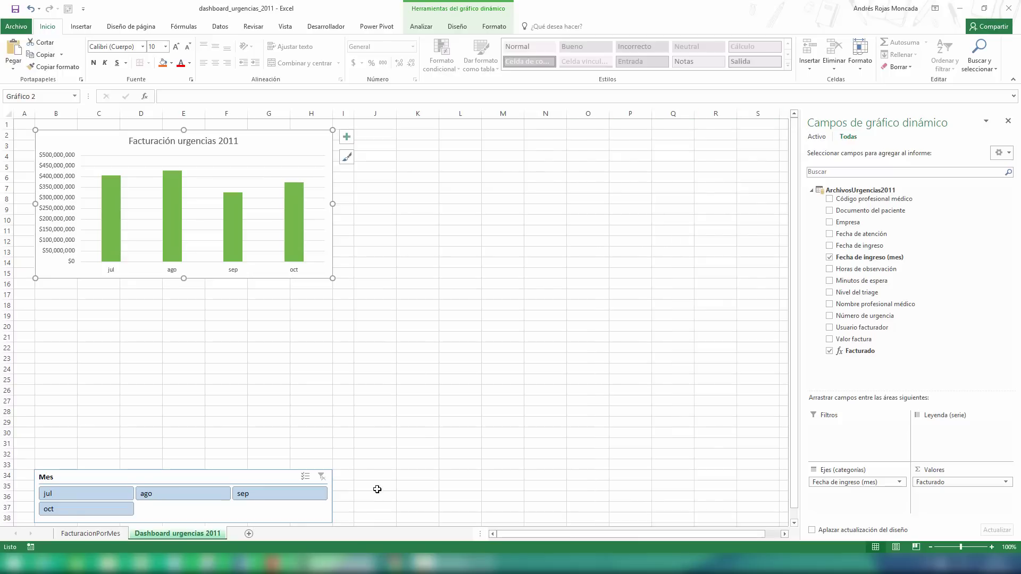
{"action": "left_click", "coordinate": [369, 516]}
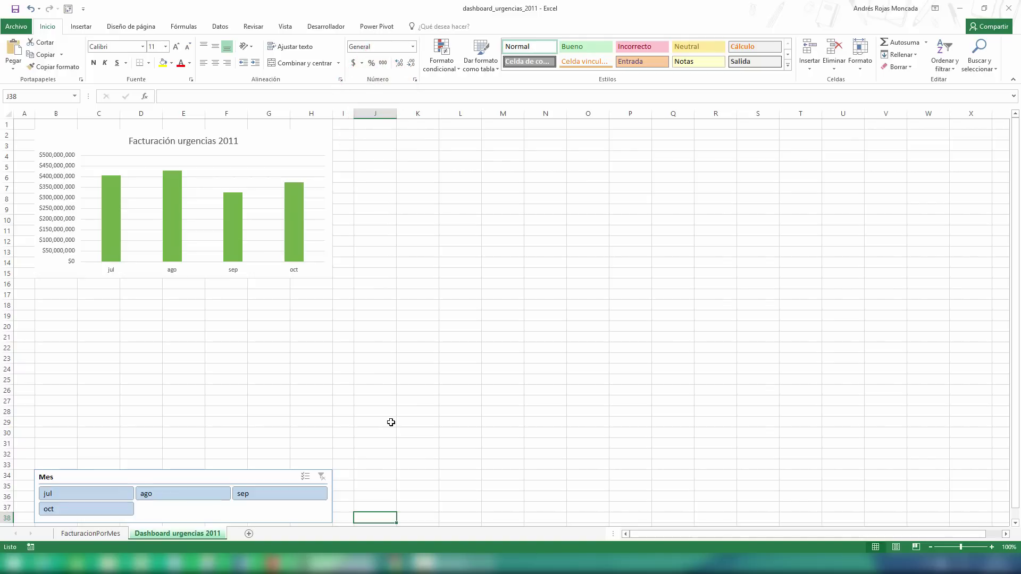
Open the Power Pivot data model and scroll to the Fecha de ingreso (mes) column.
{"action": "left_click", "coordinate": [385, 30]}
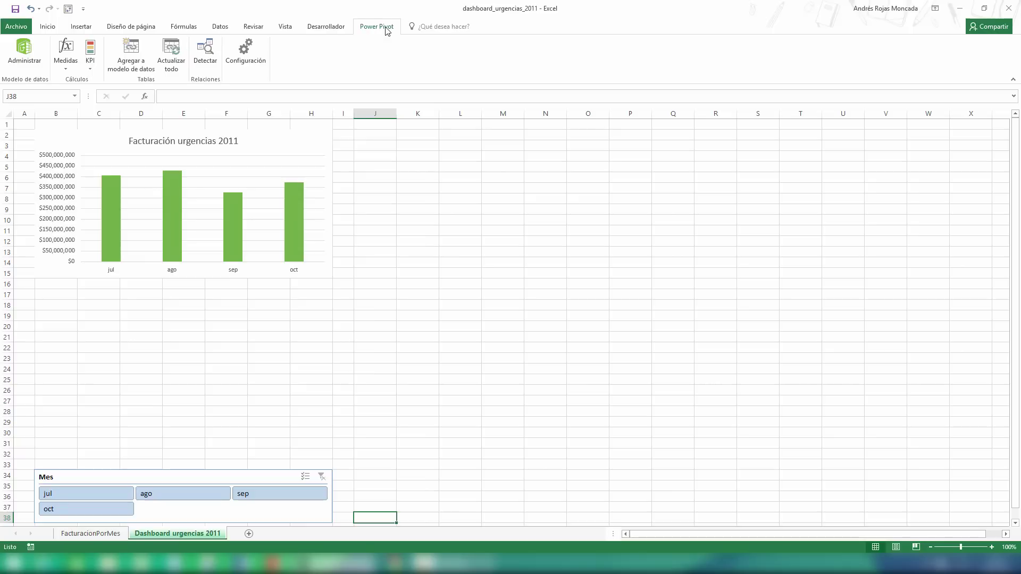
{"action": "left_click", "coordinate": [25, 53]}
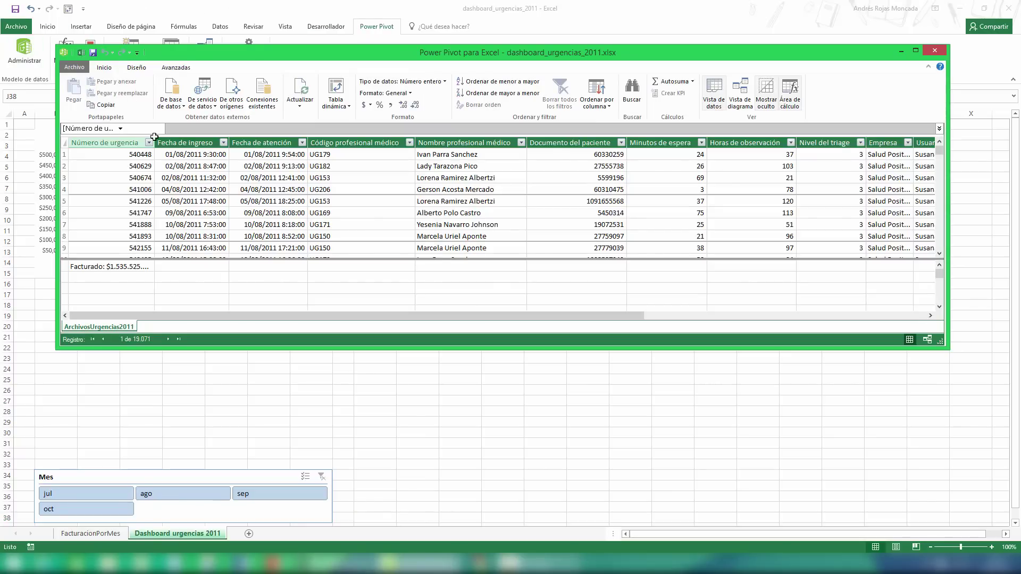
{"action": "left_click_drag", "start_coordinate": [210, 143], "coordinate": [207, 142]}
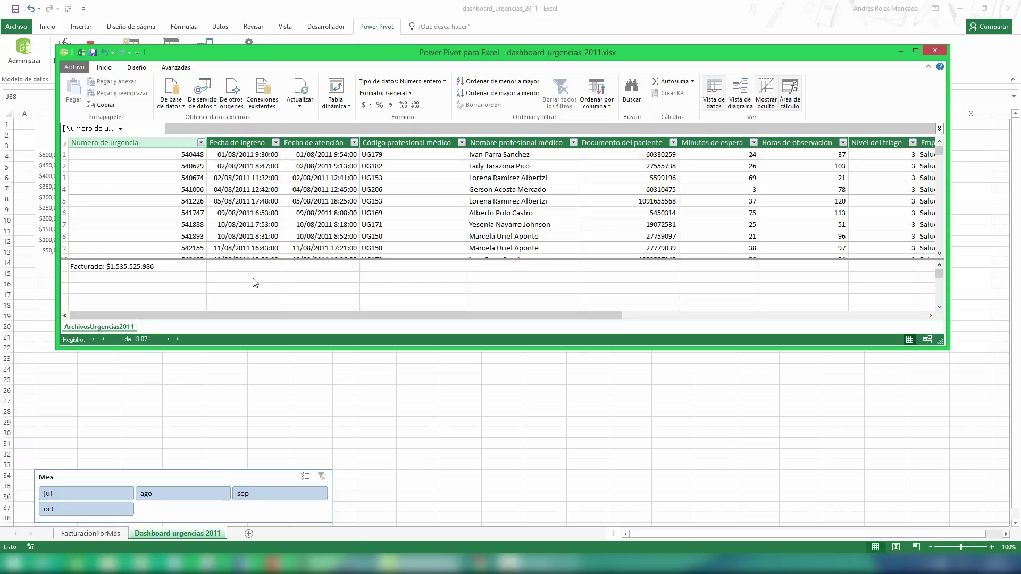
{"action": "left_click_drag", "start_coordinate": [271, 315], "coordinate": [611, 327]}
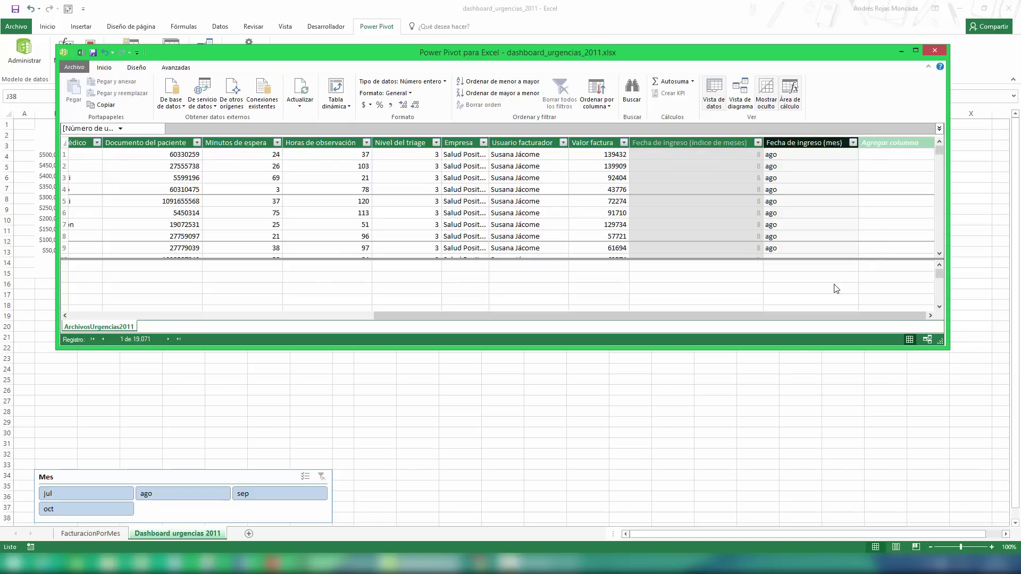
Change the Fecha de ingreso (mes) format to "MMMM" for full month names, then close Power Pivot.
{"action": "left_click", "coordinate": [816, 152]}
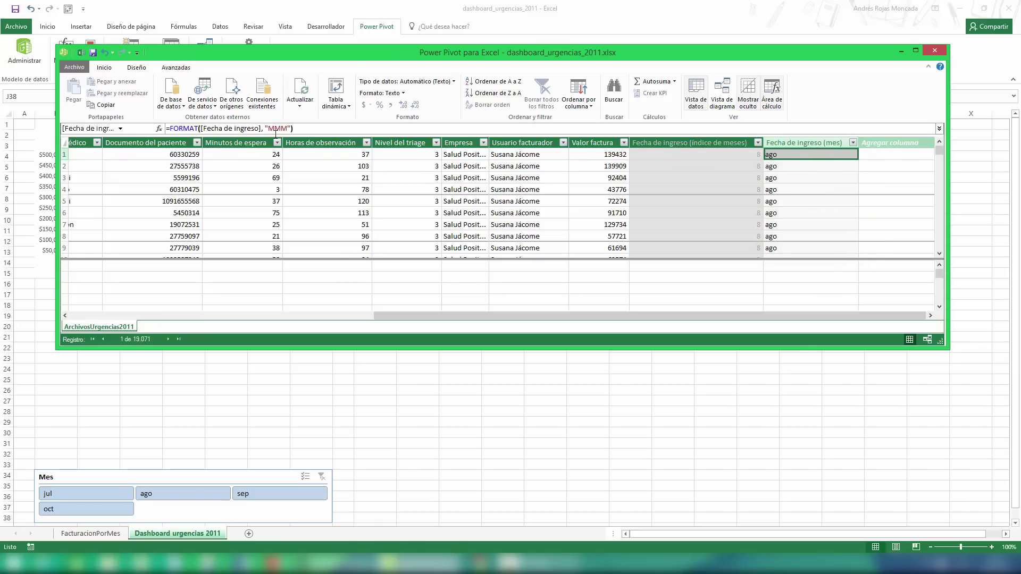
{"action": "left_click", "coordinate": [290, 128]}
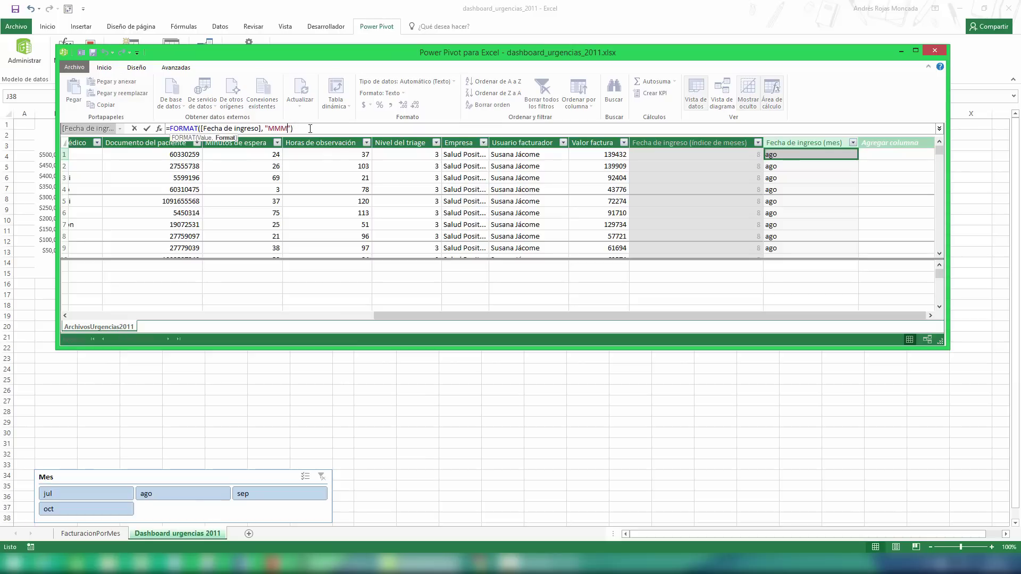
{"action": "type", "text": "M"}
{"action": "key", "text": "Return"}
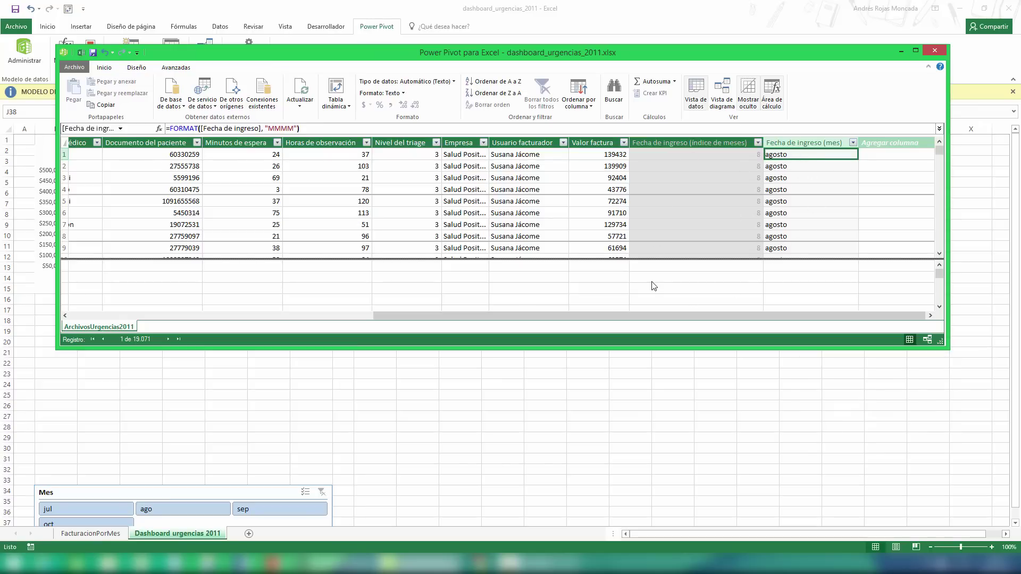
{"action": "left_click", "coordinate": [934, 51]}
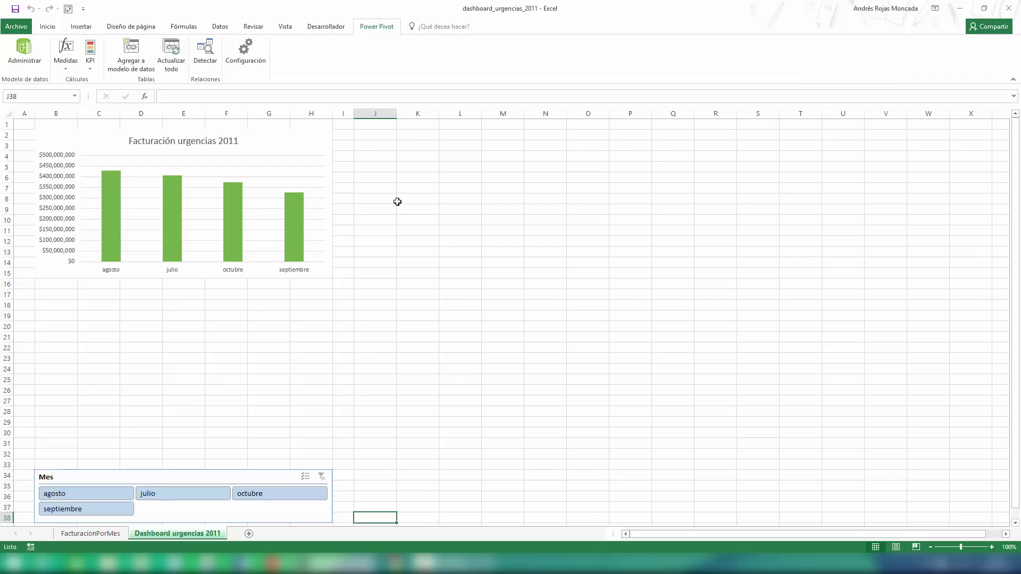
Sort the FacturacionPorMes month labels chronologically, julio through octubre, then return to the dashboard.
{"action": "left_click", "coordinate": [98, 533]}
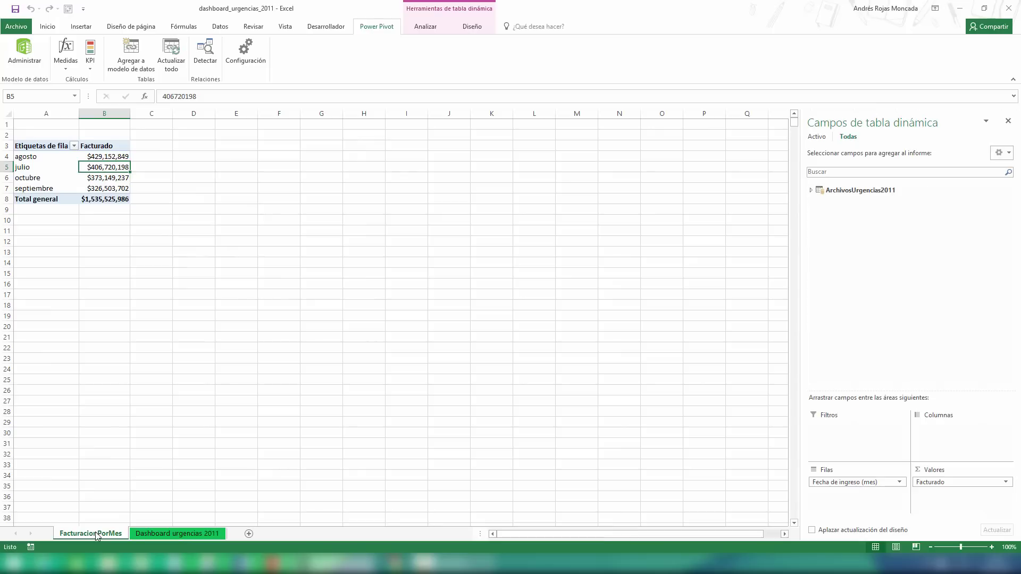
{"action": "left_click", "coordinate": [51, 159]}
{"action": "right_click", "coordinate": [50, 159]}
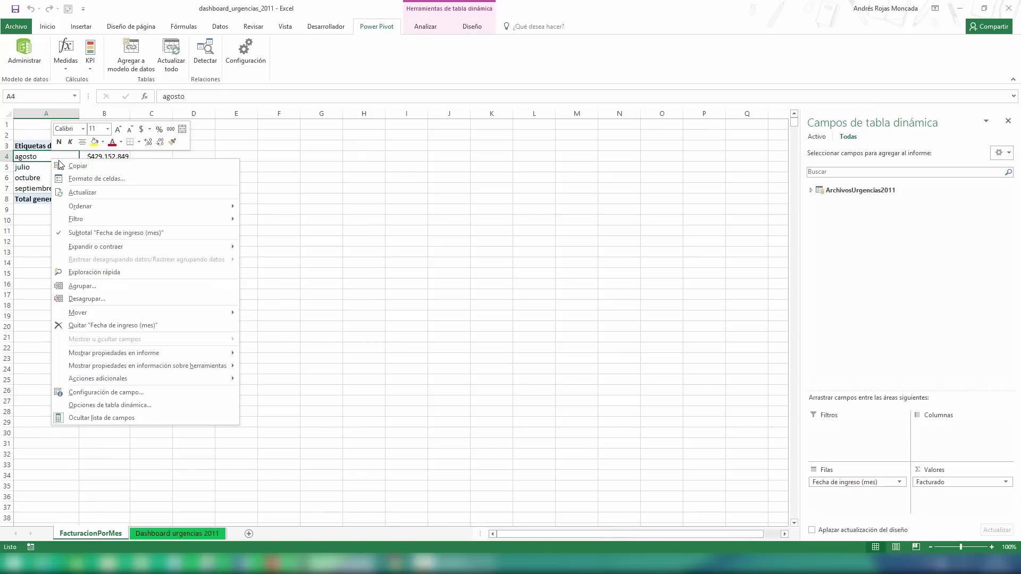
{"action": "mouse_move", "coordinate": [80, 205]}
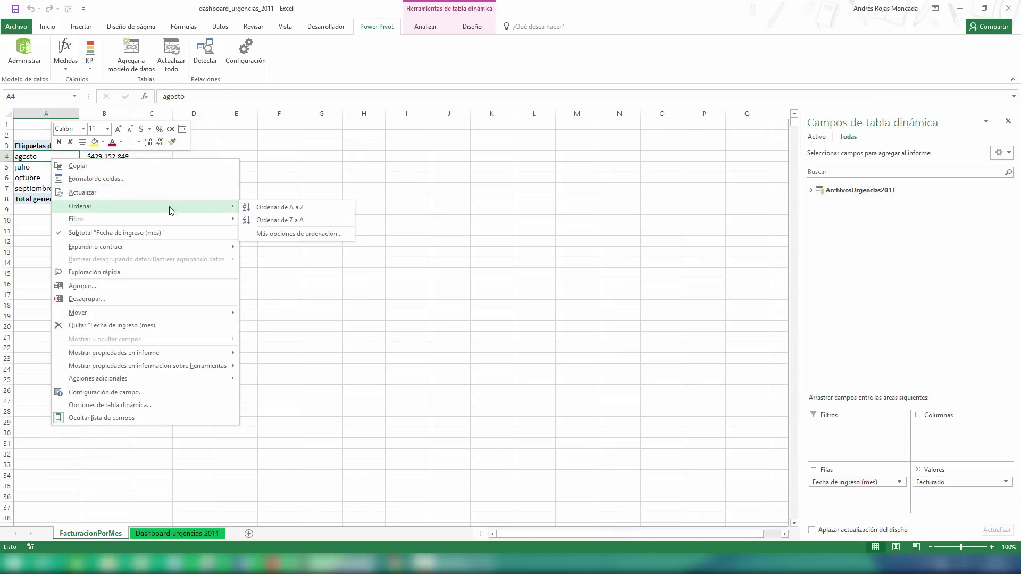
{"action": "left_click", "coordinate": [265, 209]}
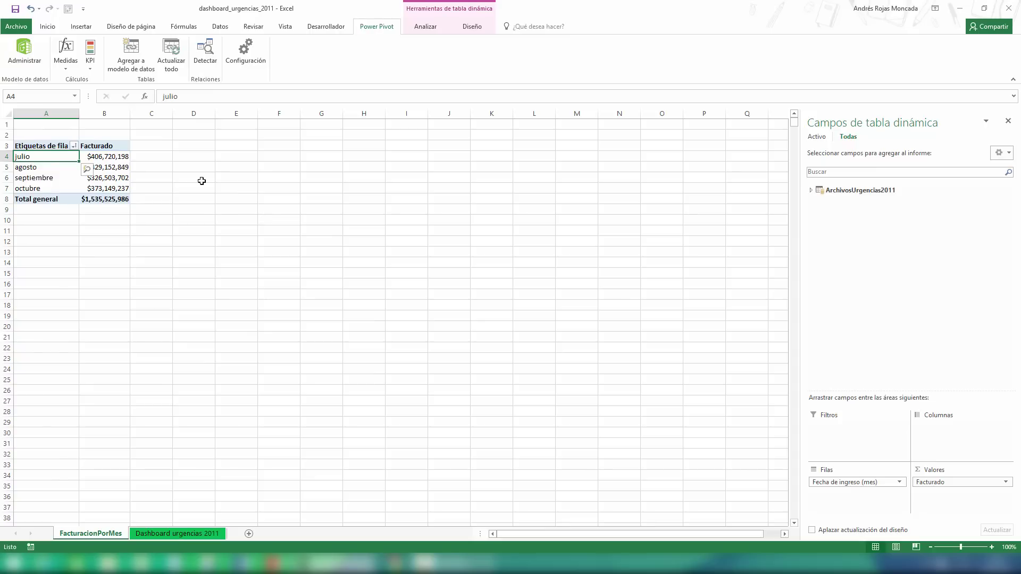
{"action": "left_click", "coordinate": [53, 147]}
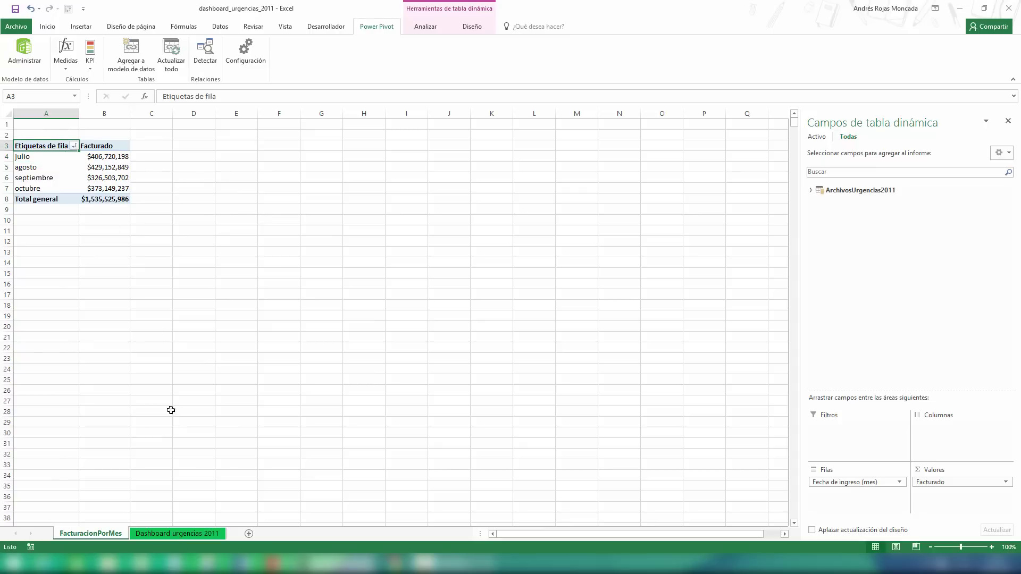
{"action": "left_click", "coordinate": [177, 534]}
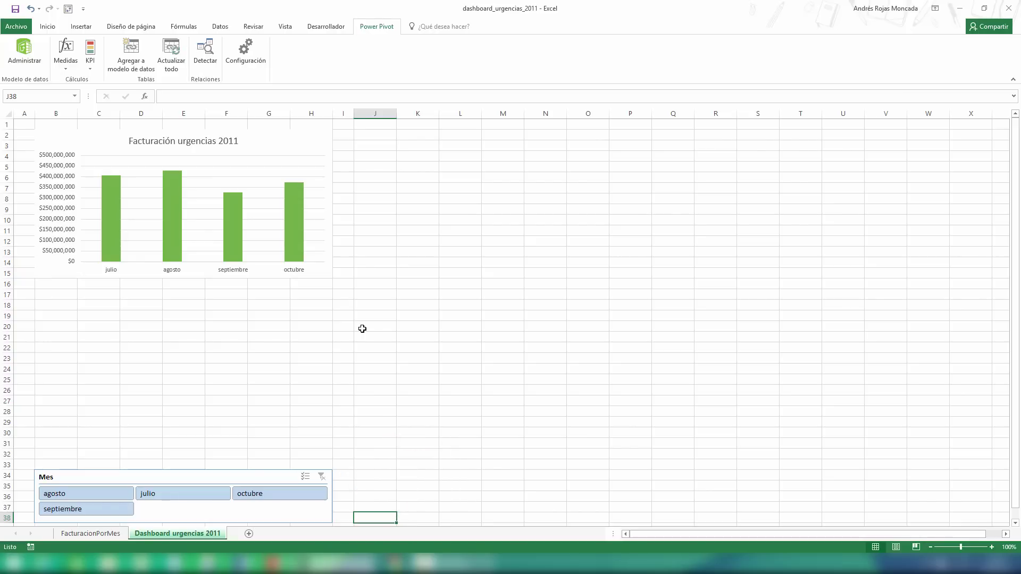
{"action": "left_click", "coordinate": [260, 495]}
{"action": "left_click", "coordinate": [210, 492]}
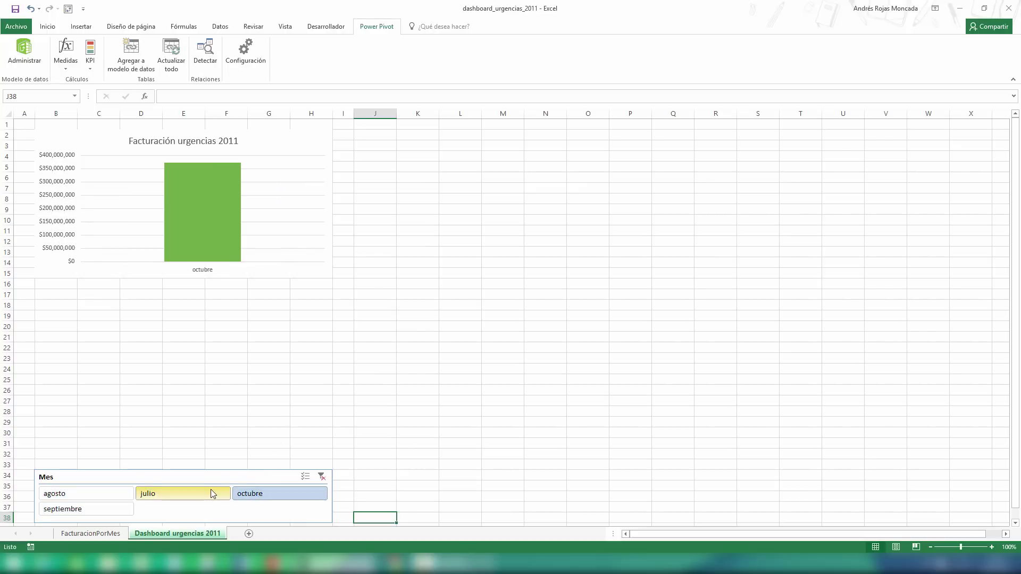
{"action": "left_click", "coordinate": [114, 492]}
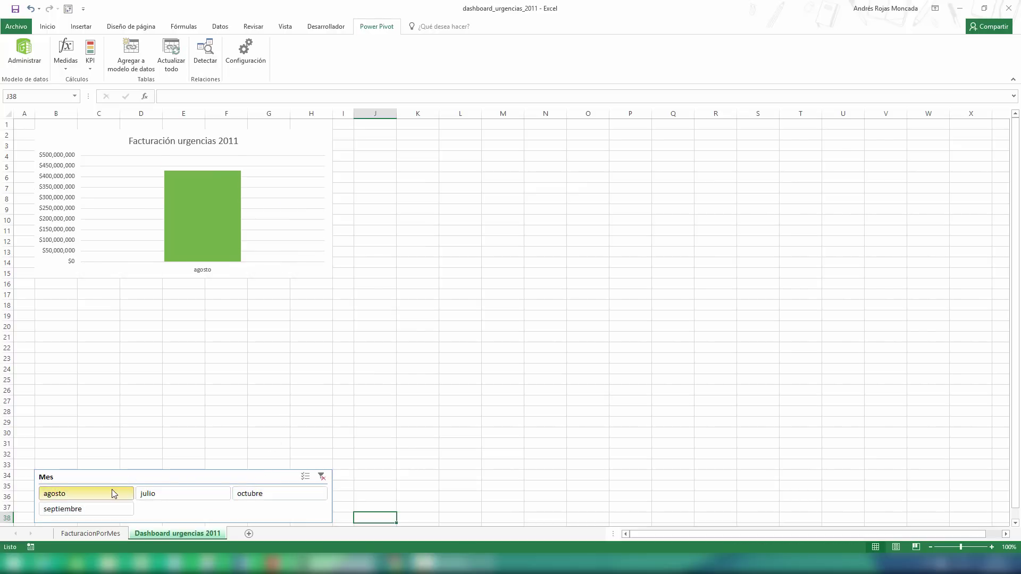
{"action": "left_click", "coordinate": [115, 511]}
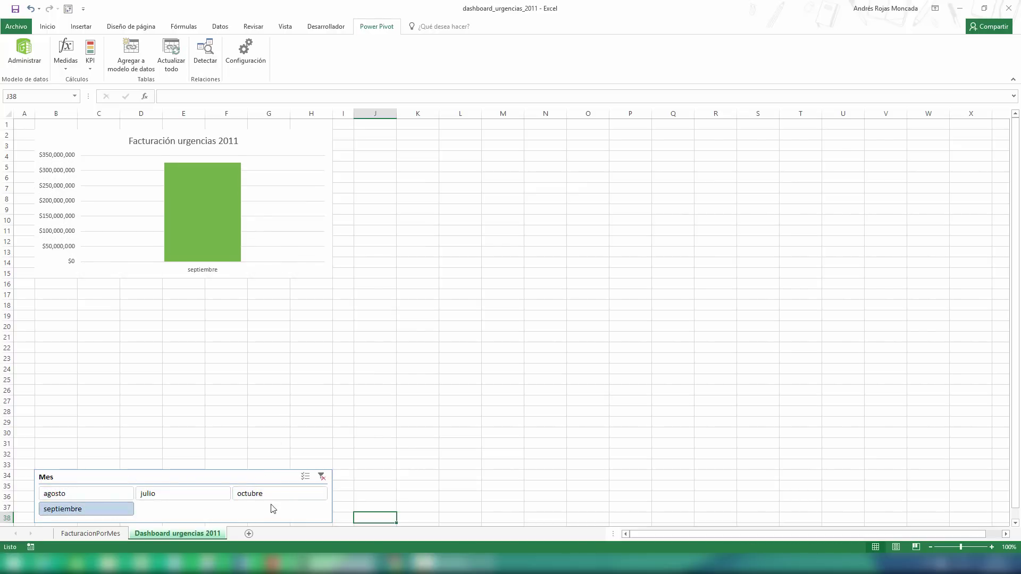
{"action": "left_click", "coordinate": [303, 480]}
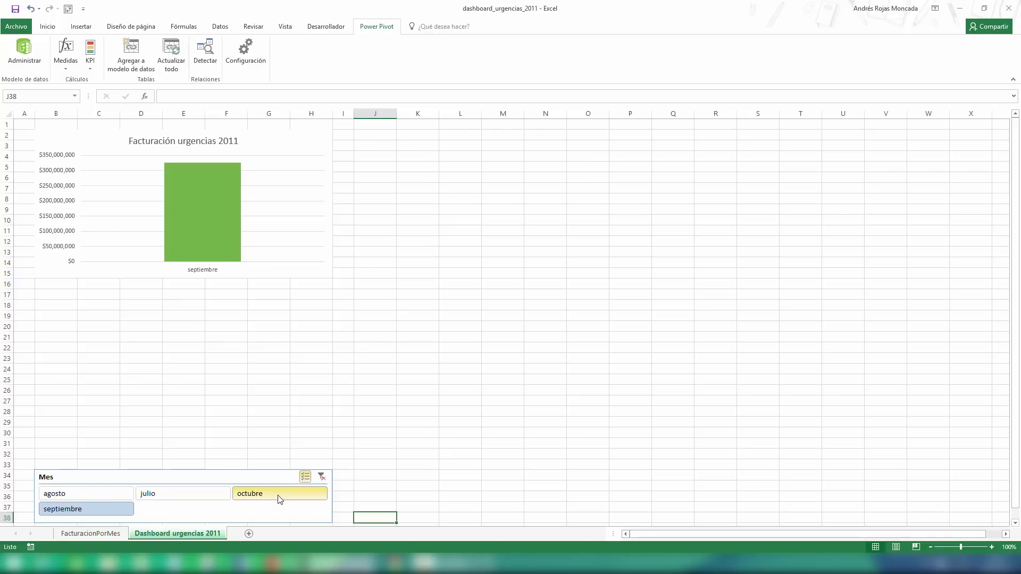
{"action": "left_click", "coordinate": [280, 495]}
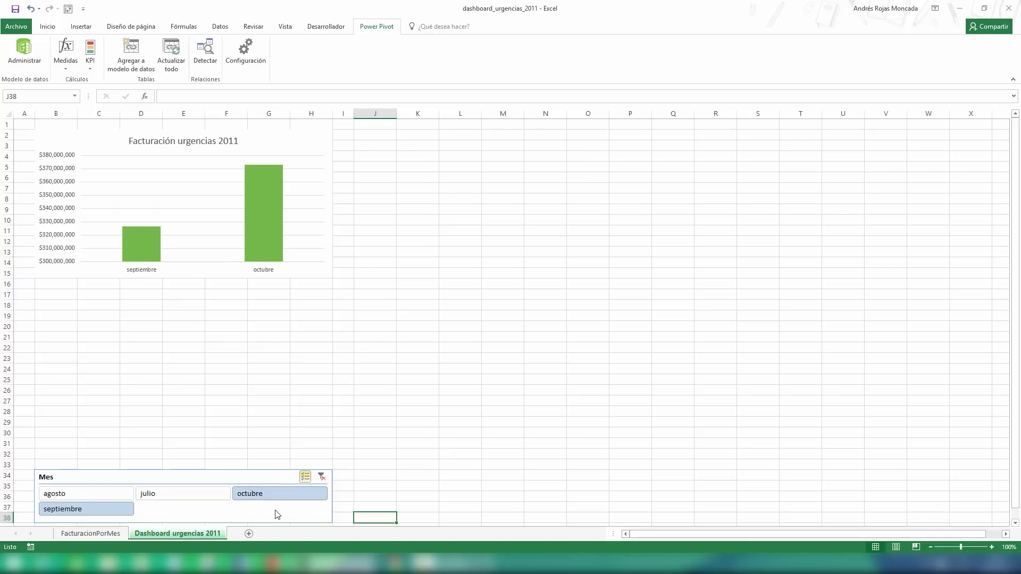
{"action": "left_click", "coordinate": [215, 499]}
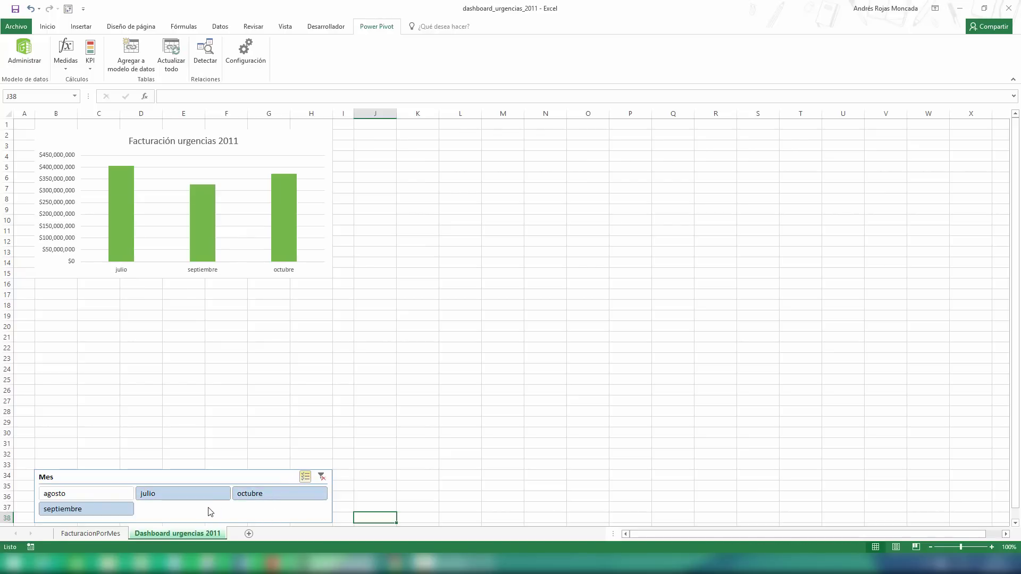
{"action": "left_click", "coordinate": [117, 493]}
{"action": "left_click", "coordinate": [118, 509]}
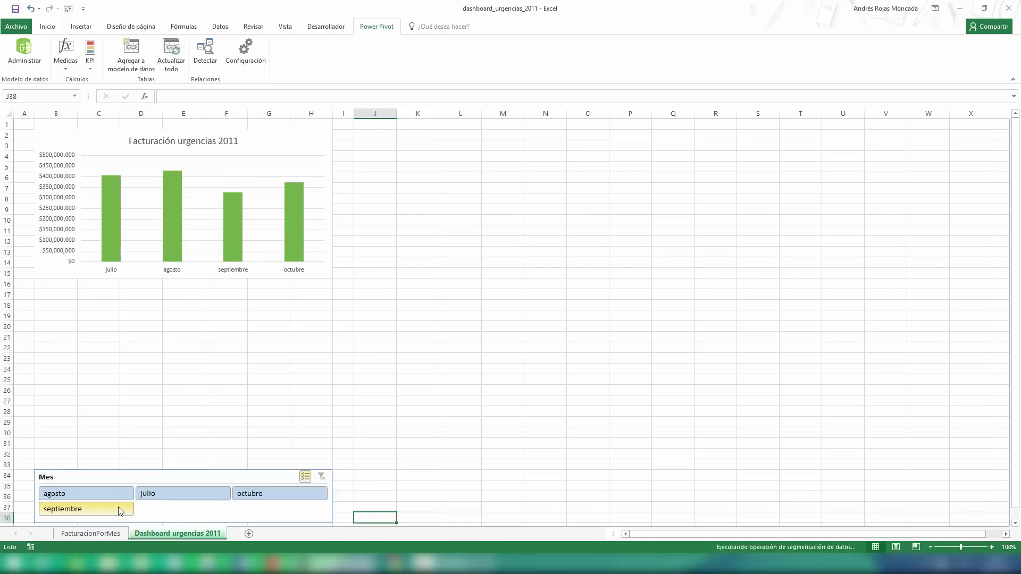
{"action": "left_click", "coordinate": [321, 477]}
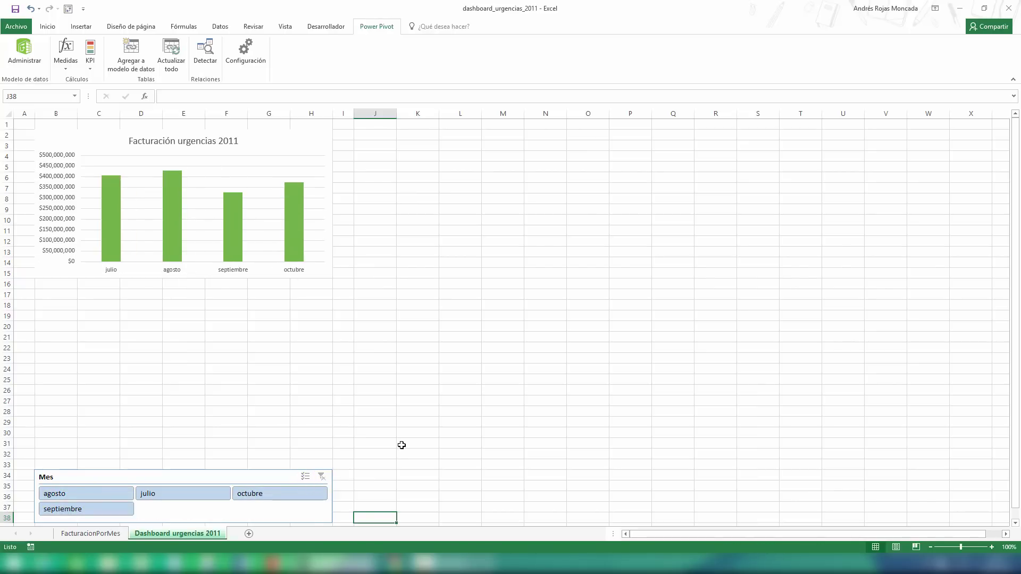